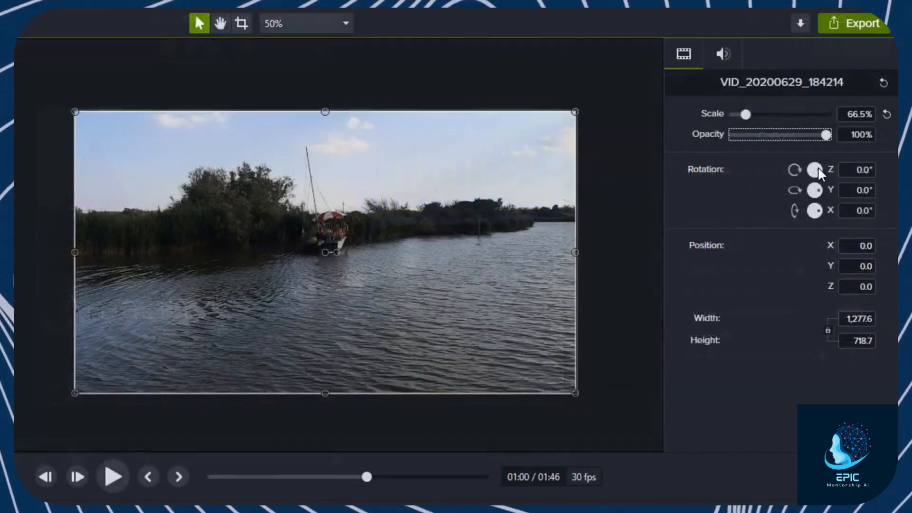
{"action": "left_click_drag", "start_coordinate": [815, 169], "coordinate": [817, 173]}
{"action": "left_click_drag", "start_coordinate": [815, 190], "coordinate": [818, 194]}
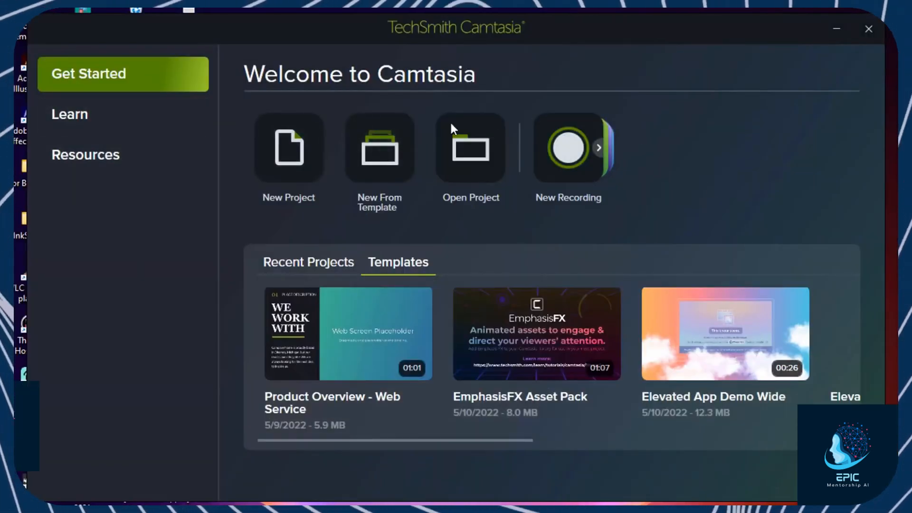
Look over the project templates, the Learn page and the Resources page, and return to the Get Started page.
{"action": "left_click", "coordinate": [457, 443]}
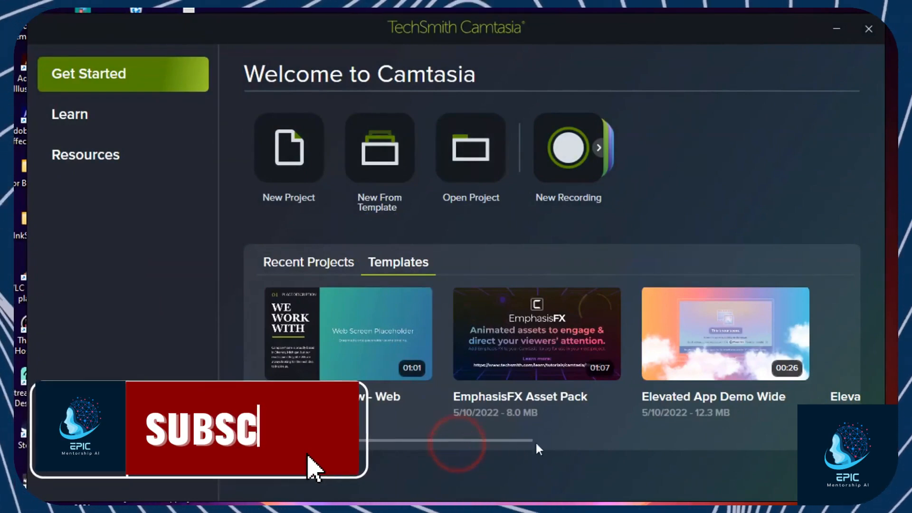
{"action": "left_click_drag", "start_coordinate": [487, 439], "coordinate": [811, 441]}
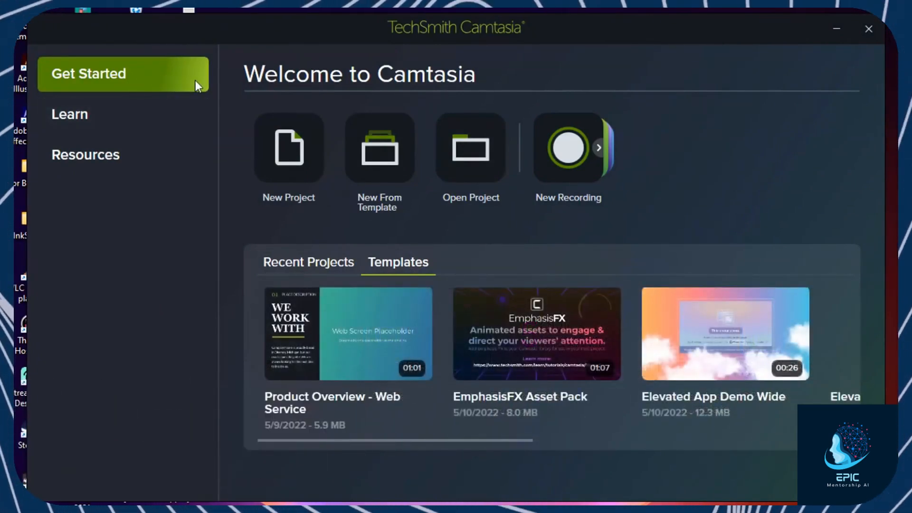
{"action": "left_click", "coordinate": [142, 116]}
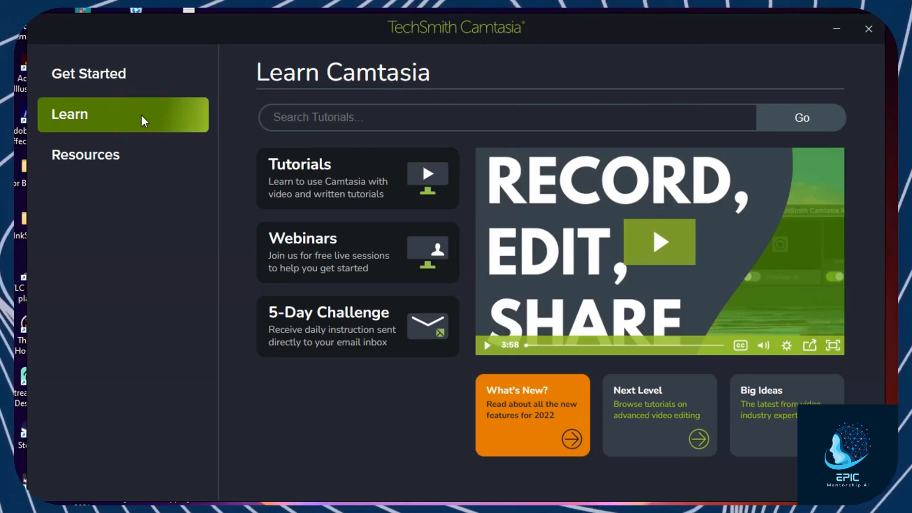
{"action": "left_click", "coordinate": [121, 154]}
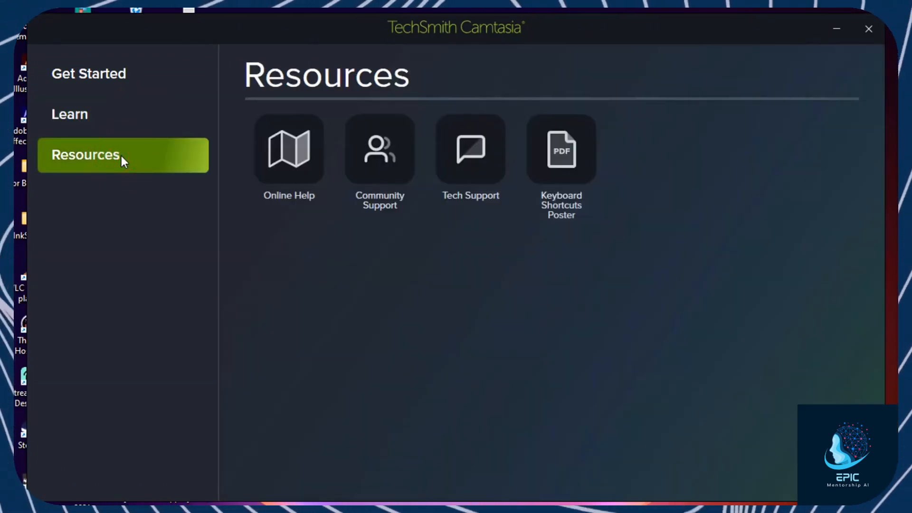
{"action": "left_click", "coordinate": [133, 69]}
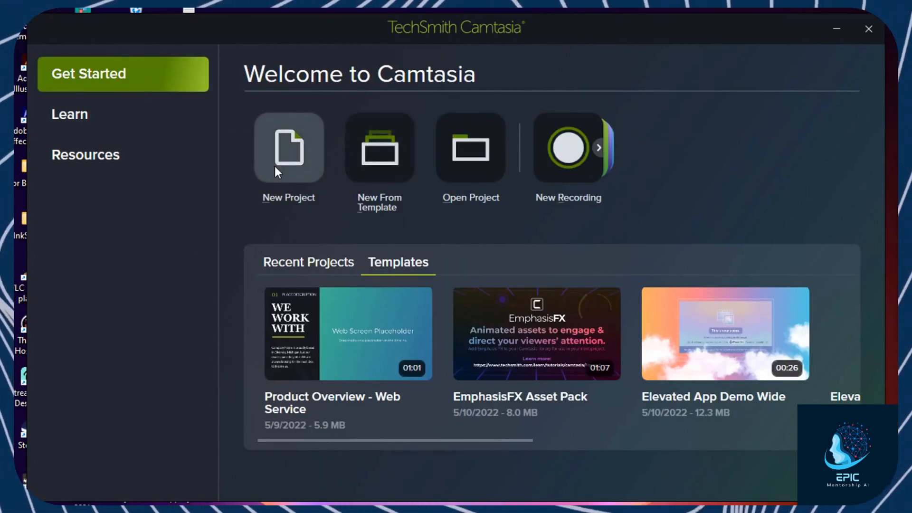
Look at the templates available for a new project and browse the additional downloadable templates online.
{"action": "left_click", "coordinate": [381, 159]}
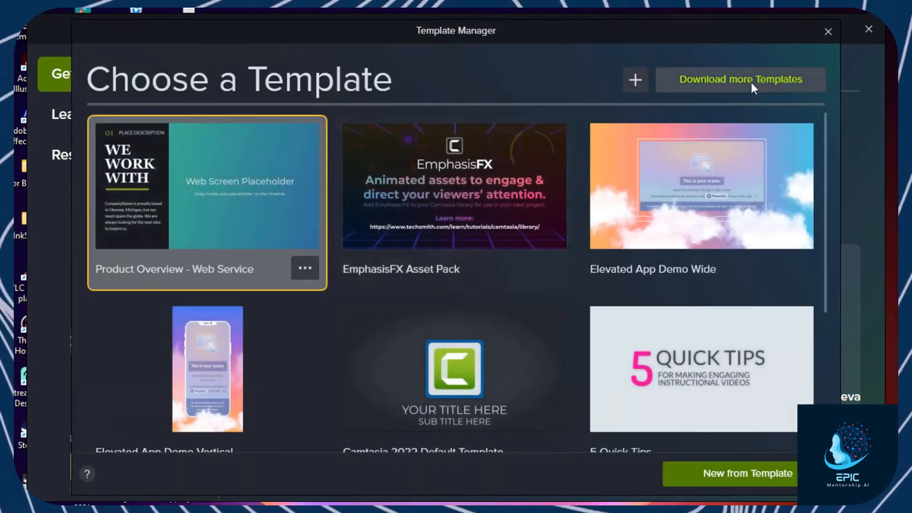
{"action": "left_click", "coordinate": [752, 81]}
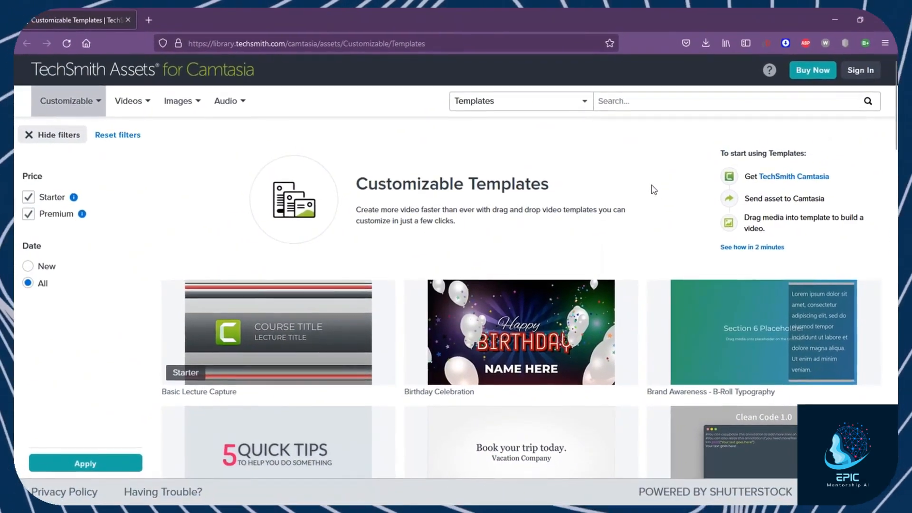
{"action": "scroll", "coordinate": [652, 186], "scroll_direction": "down", "scroll_amount": 2}
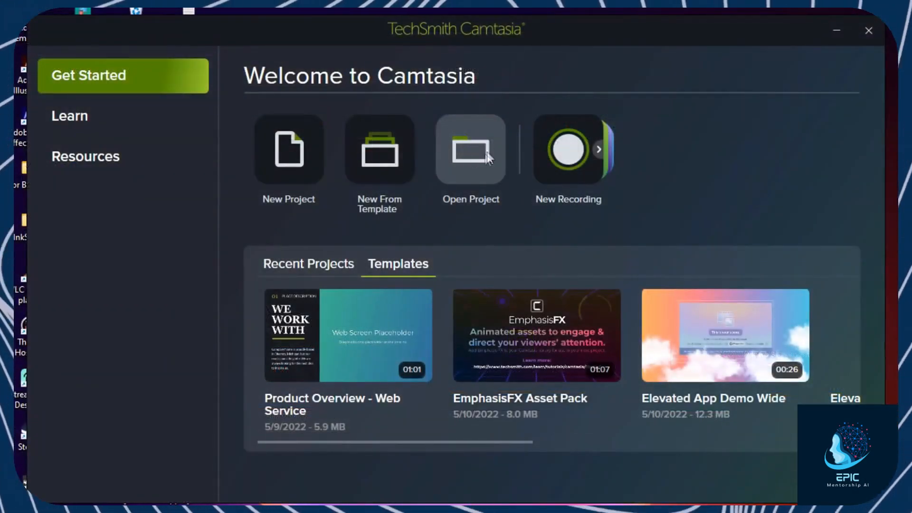
Dismiss the dialog for opening an existing project and create a new empty project.
{"action": "left_click", "coordinate": [476, 150]}
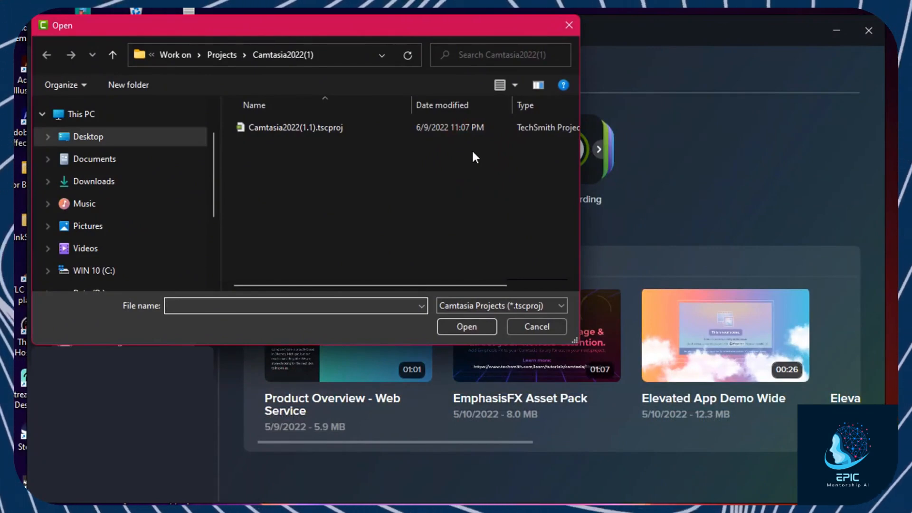
{"action": "left_click", "coordinate": [569, 25]}
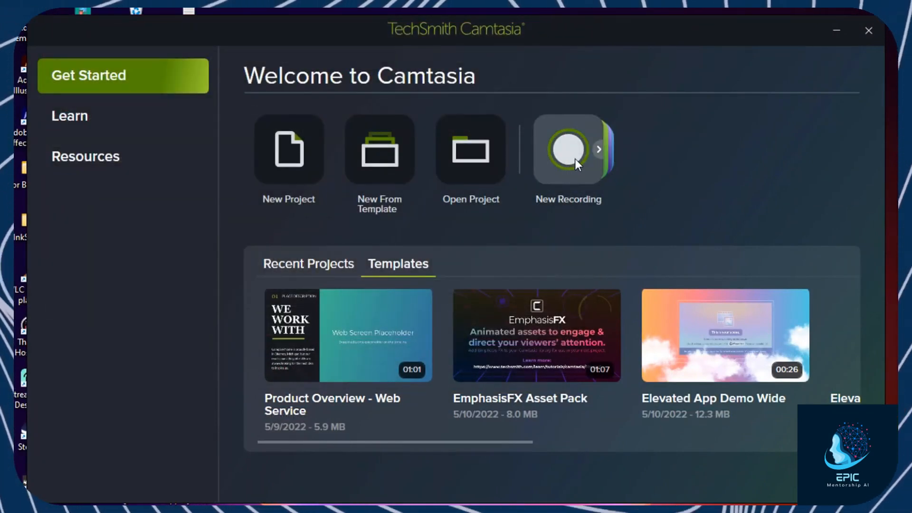
{"action": "left_click", "coordinate": [294, 151]}
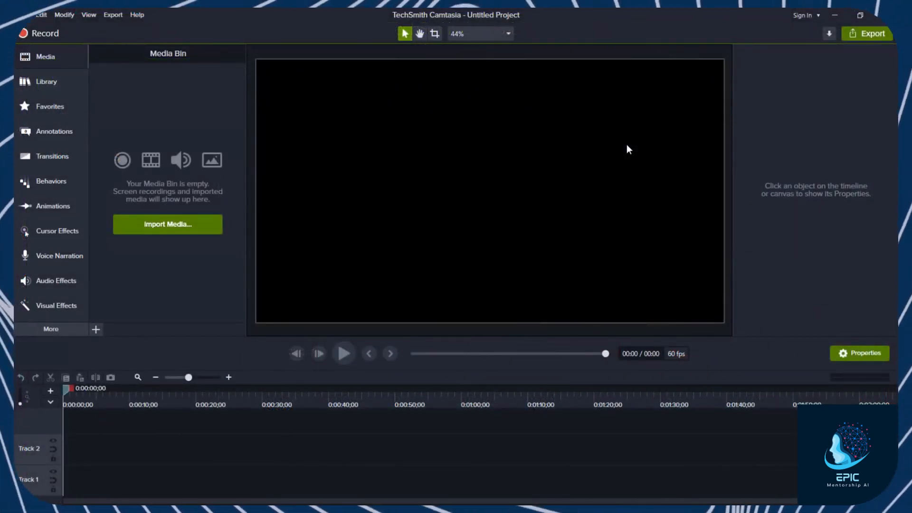
Look through the library, favorites and annotations, and return to the project's media bin.
{"action": "left_click", "coordinate": [59, 81]}
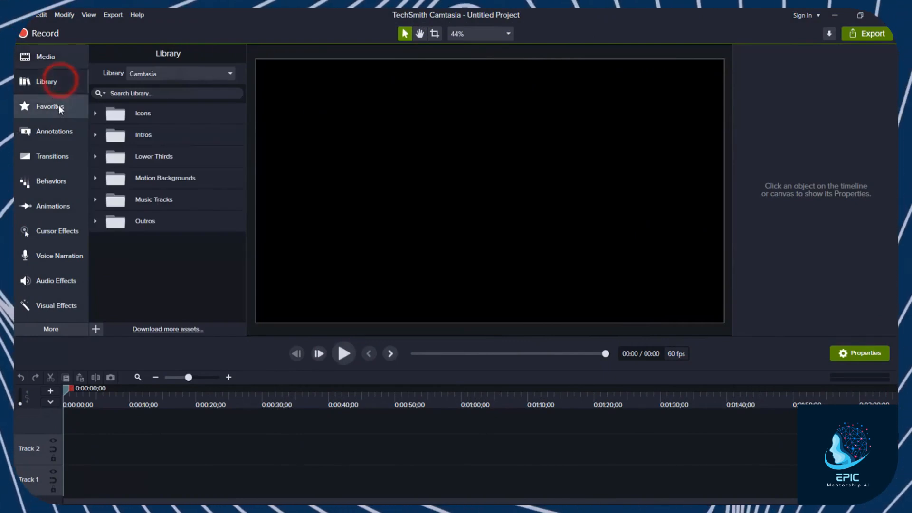
{"action": "left_click", "coordinate": [56, 106]}
{"action": "left_click", "coordinate": [57, 131]}
{"action": "left_click", "coordinate": [46, 57]}
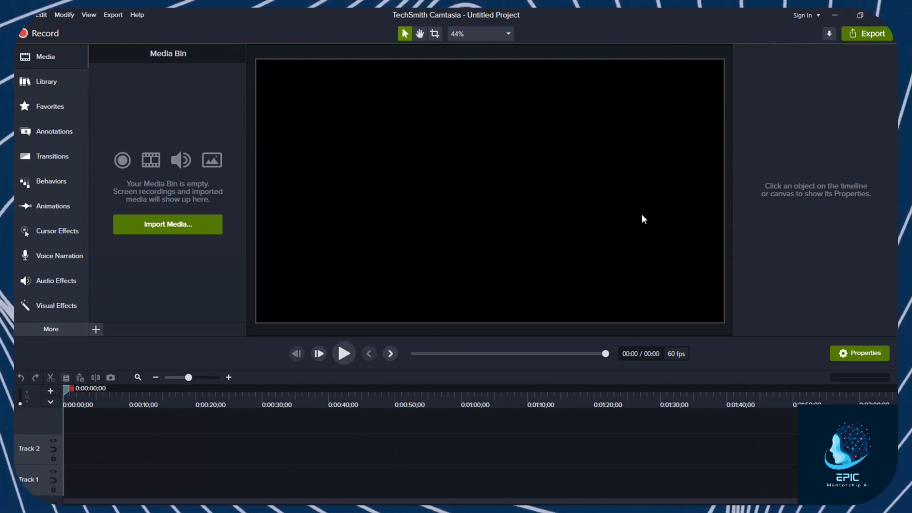
Add the IMG_20200605_133540.jpg image and video.mp4 to Track 2, and the bdazzle__chill-hip-hop-beat.mp3 music to Track 1, from the Samples folder.
{"action": "left_click_drag", "start_coordinate": [581, 176], "coordinate": [566, 189]}
{"action": "left_click_drag", "start_coordinate": [566, 188], "coordinate": [85, 455]}
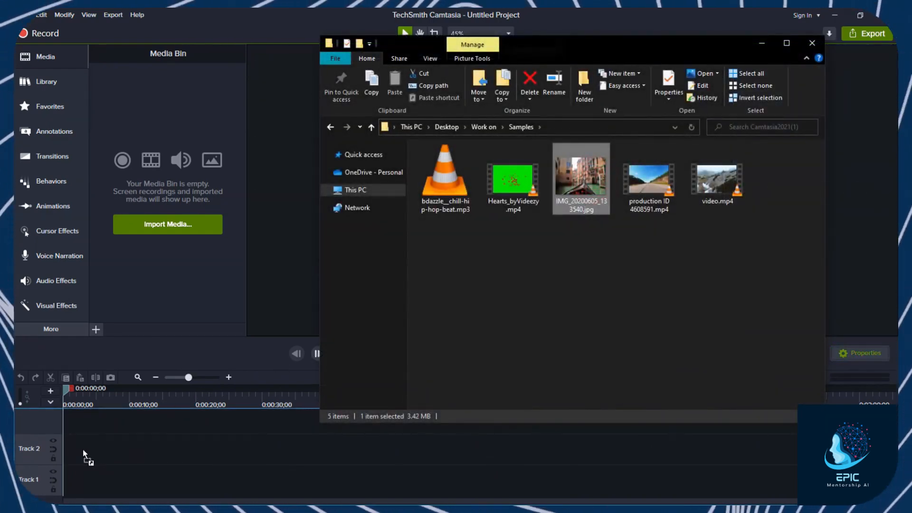
{"action": "left_click_drag", "start_coordinate": [446, 187], "coordinate": [136, 485]}
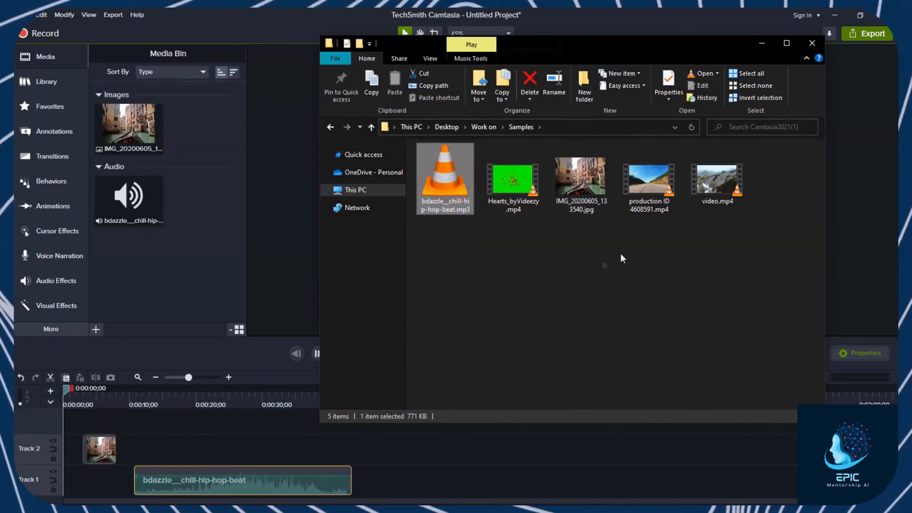
{"action": "left_click_drag", "start_coordinate": [717, 180], "coordinate": [396, 450]}
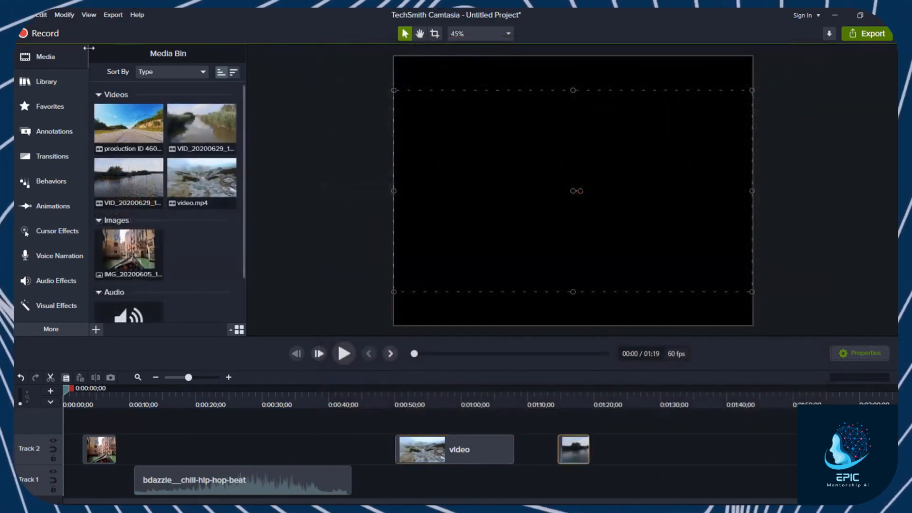
Add the redtrianglescroll intro from the library to Track 2 between the image and the video clip, and move the playhead over it.
{"action": "left_click", "coordinate": [31, 77]}
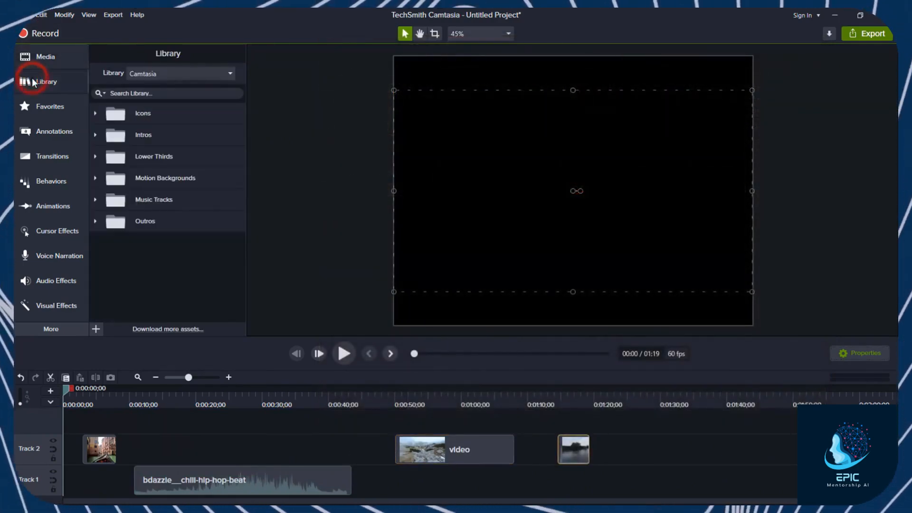
{"action": "left_click", "coordinate": [95, 135]}
{"action": "left_click_drag", "start_coordinate": [171, 263], "coordinate": [235, 453]}
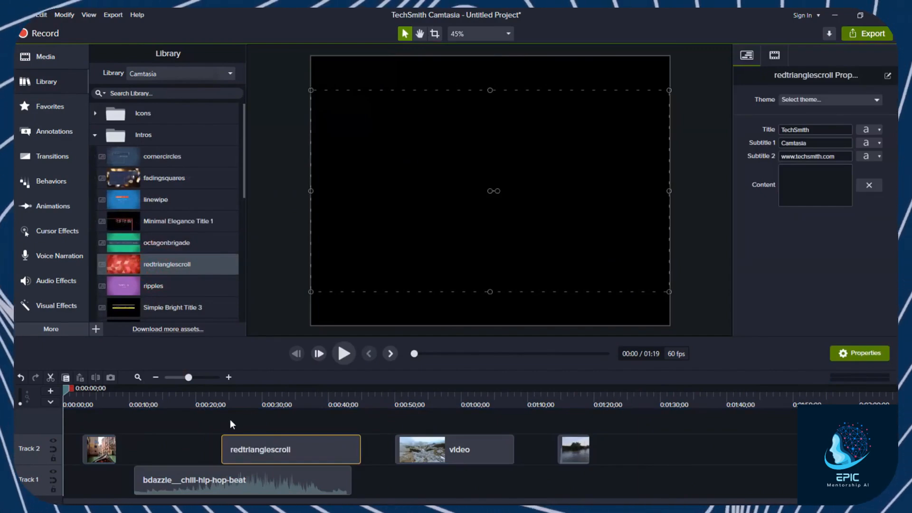
{"action": "left_click", "coordinate": [294, 394]}
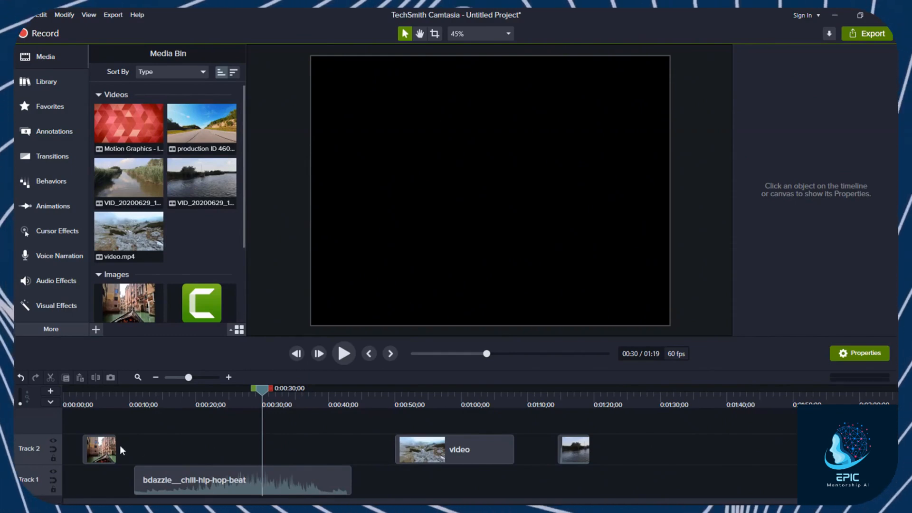
Inspect the properties of the image, the music clip and both video clips on the timeline.
{"action": "left_click", "coordinate": [93, 449]}
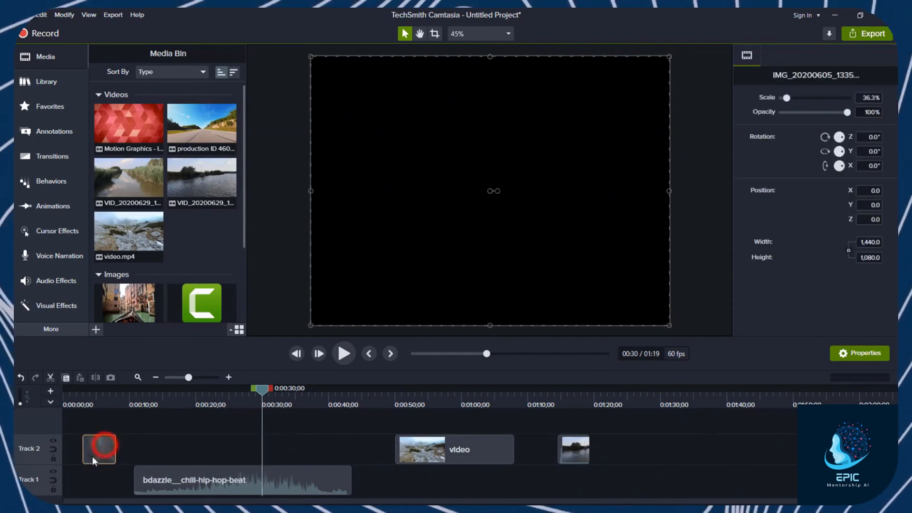
{"action": "left_click", "coordinate": [224, 476]}
{"action": "left_click", "coordinate": [430, 449]}
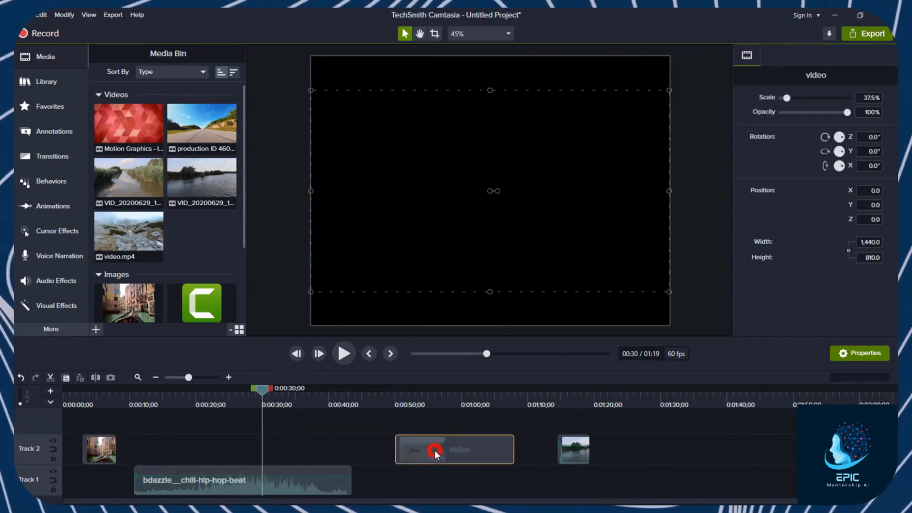
{"action": "left_click", "coordinate": [574, 447]}
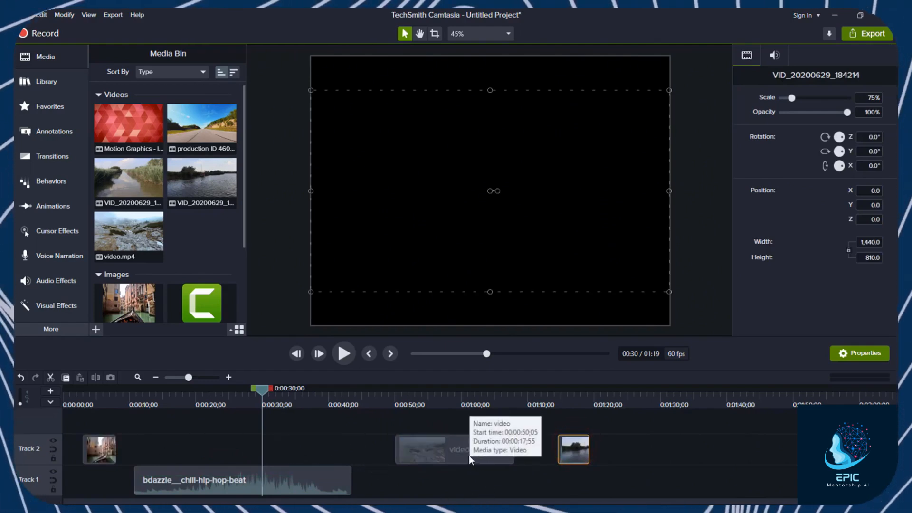
{"action": "mouse_move", "coordinate": [189, 377]}
{"action": "left_mouse_down"}
{"action": "mouse_move", "coordinate": [181, 381]}
{"action": "mouse_move", "coordinate": [189, 381]}
{"action": "left_mouse_up"}
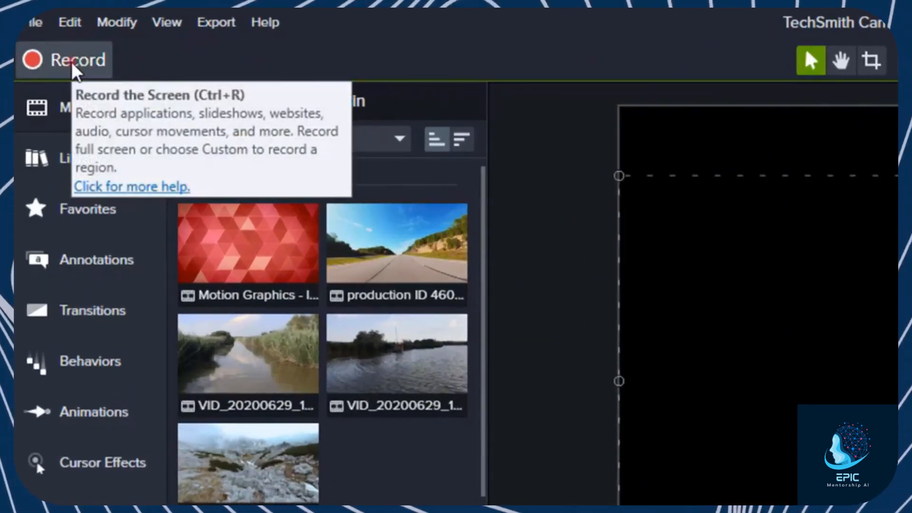
Open the screen recorder and adjust the microphone volume to around the middle of its range.
{"action": "left_click", "coordinate": [72, 62]}
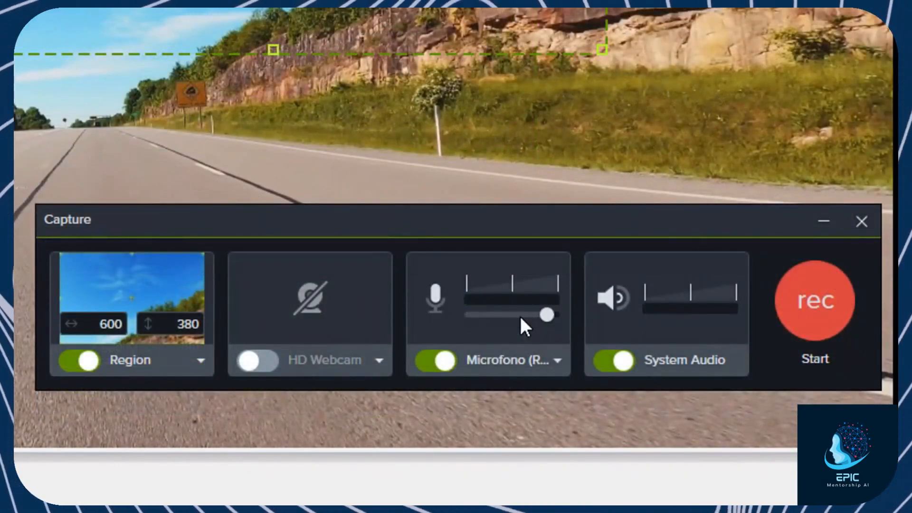
{"action": "scroll", "coordinate": [521, 318], "scroll_direction": "down", "scroll_amount": 8}
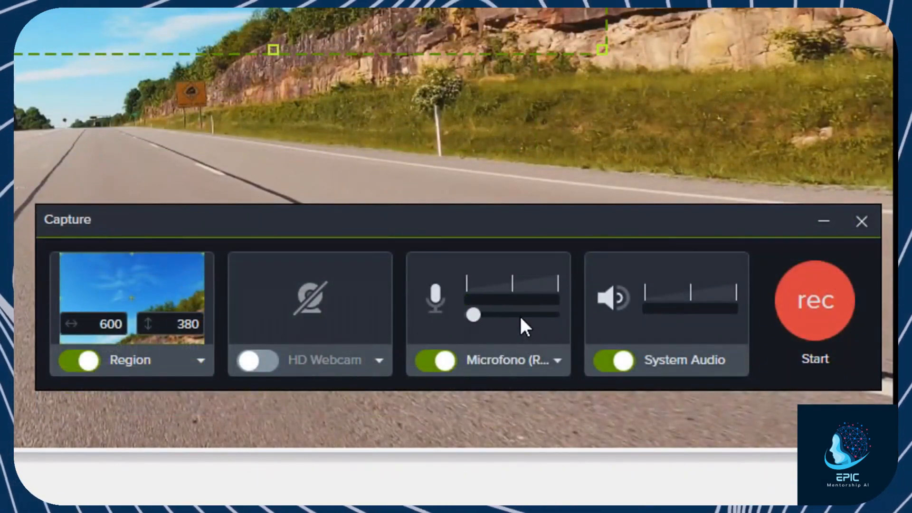
{"action": "scroll", "coordinate": [521, 318], "scroll_direction": "up", "scroll_amount": 6}
{"action": "scroll", "coordinate": [521, 318], "scroll_direction": "up", "scroll_amount": 1}
{"action": "scroll", "coordinate": [521, 319], "scroll_direction": "down", "scroll_amount": 2}
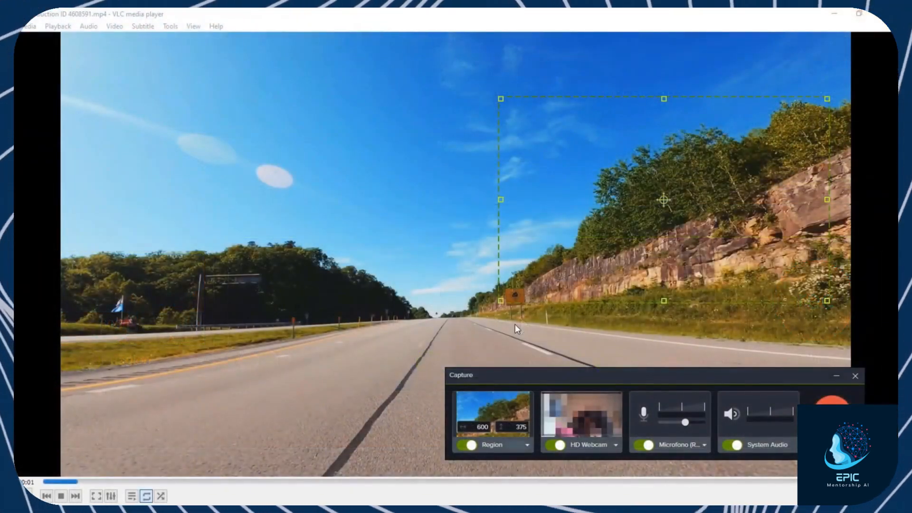
Set the recorder's capture area to full screen on Screen 1.
{"action": "key", "text": "Up"}
{"action": "key", "text": "Up"}
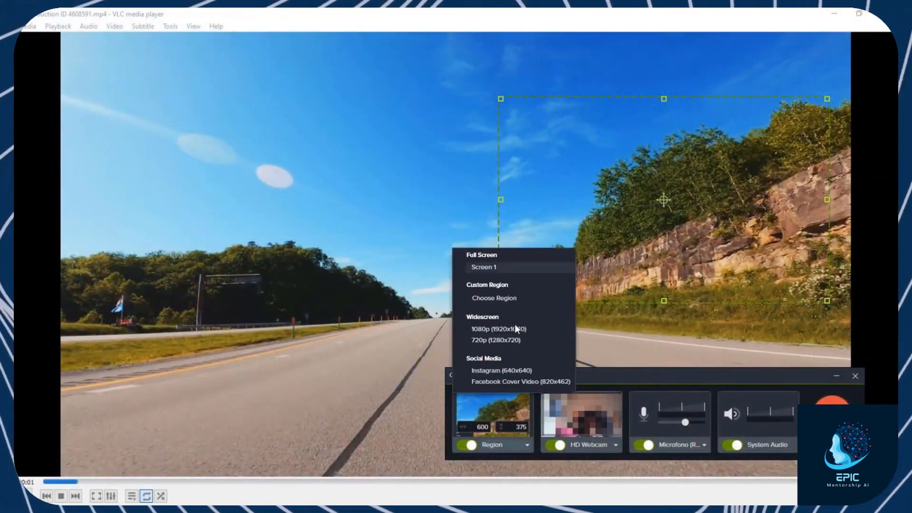
{"action": "key", "text": "Return"}
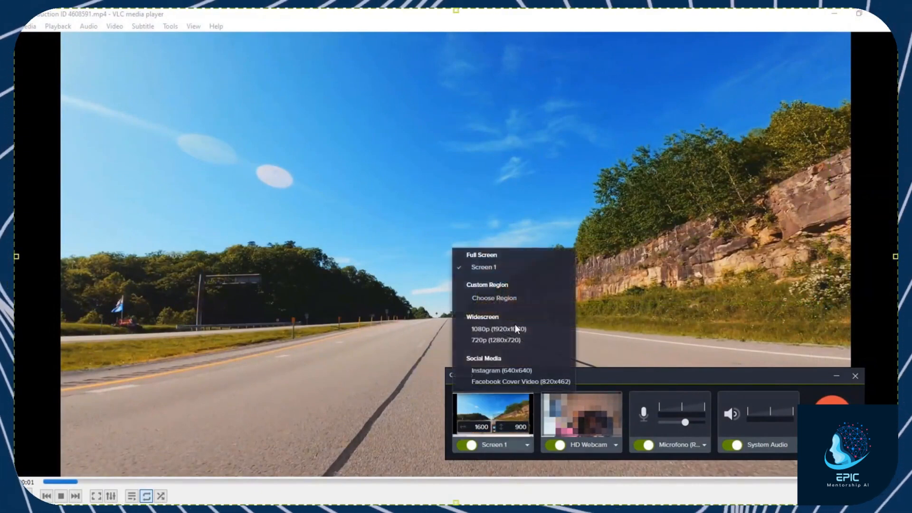
Review the widescreen and social media capture sizes and switch the capture area to a custom region.
{"action": "key", "text": "Down"}
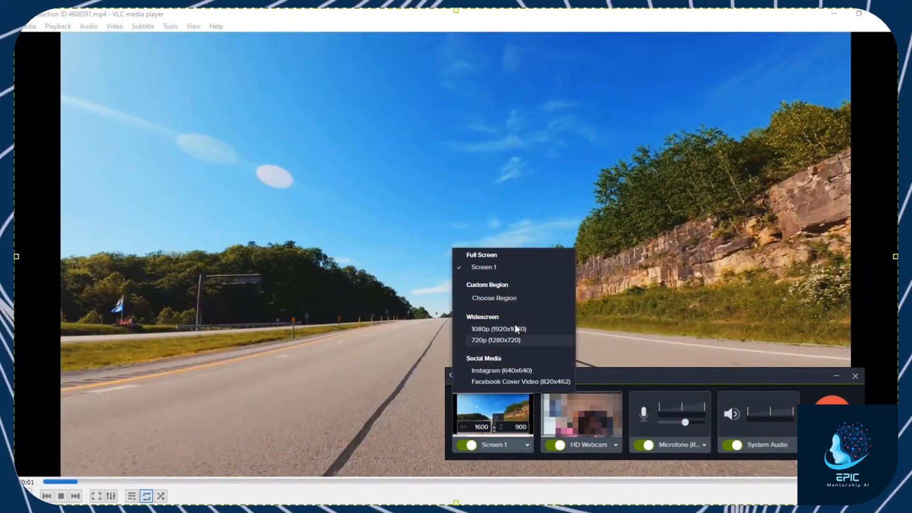
{"action": "key", "text": "Down"}
{"action": "key", "text": "Down"}
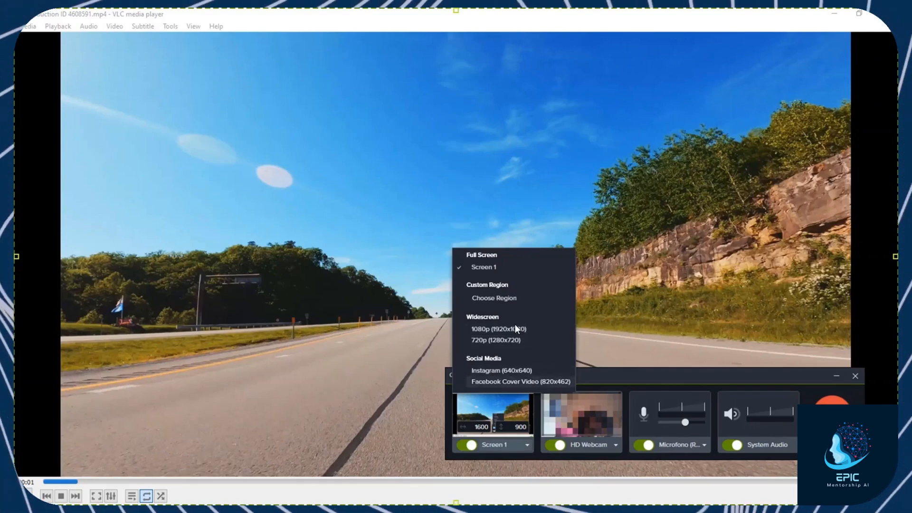
{"action": "key", "text": "Up"}
{"action": "key", "text": "Up"}
{"action": "key", "text": "Up"}
{"action": "key", "text": "Up"}
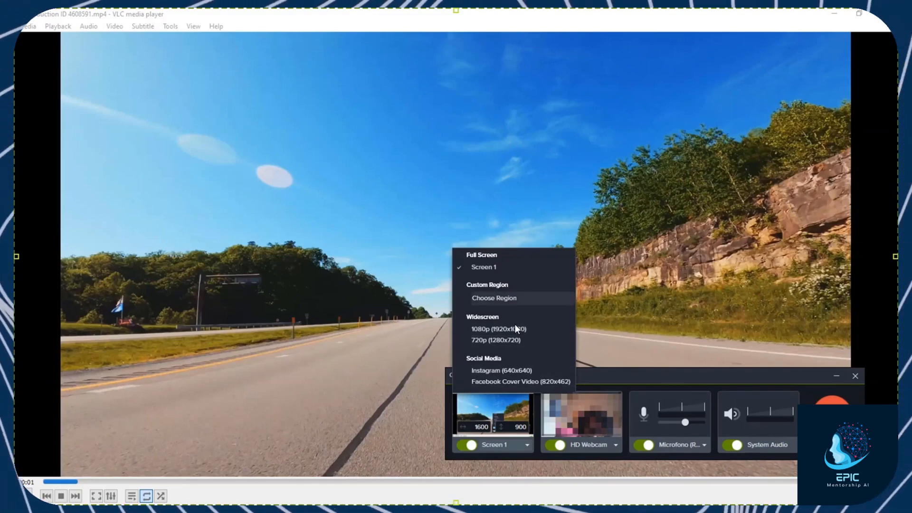
{"action": "key", "text": "Return"}
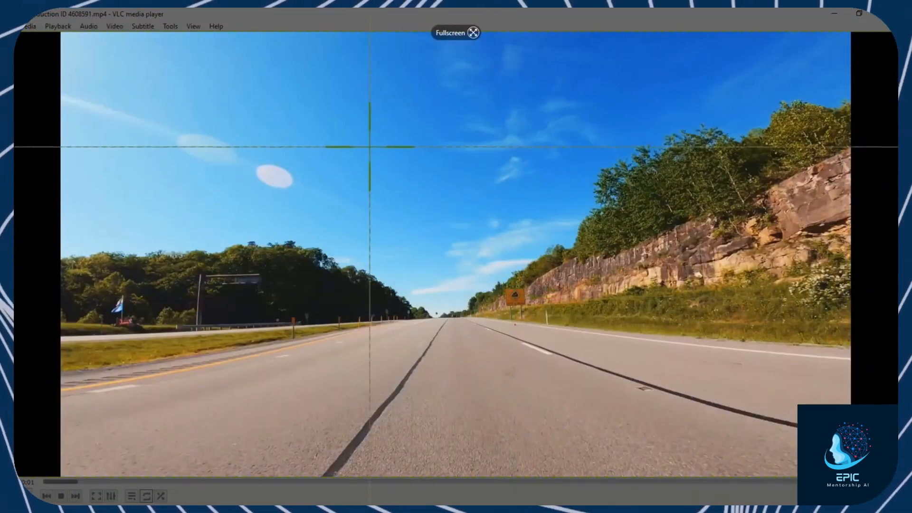
Draw a capture region about 380 pixels high over the middle of the playing video and set its width to 600 pixels.
{"action": "left_click_drag", "start_coordinate": [283, 142], "coordinate": [643, 358]}
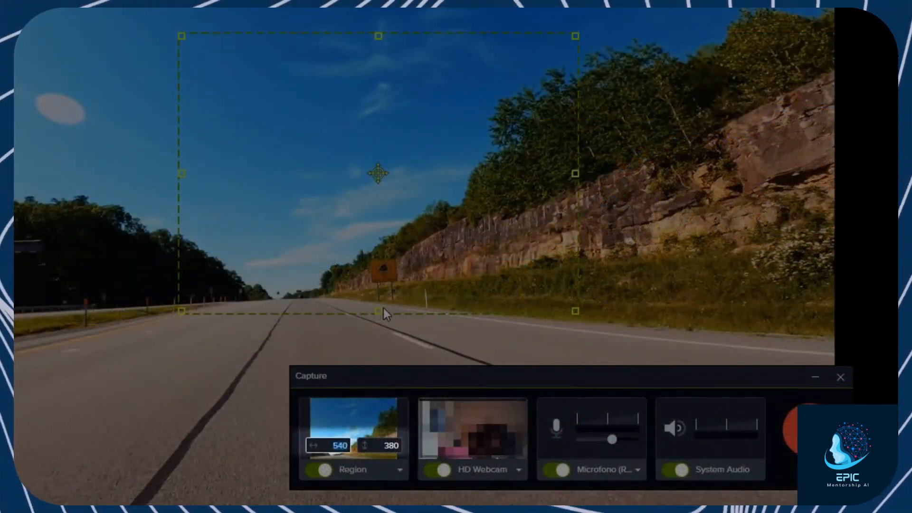
{"action": "type", "text": "600"}
{"action": "key", "text": "Return"}
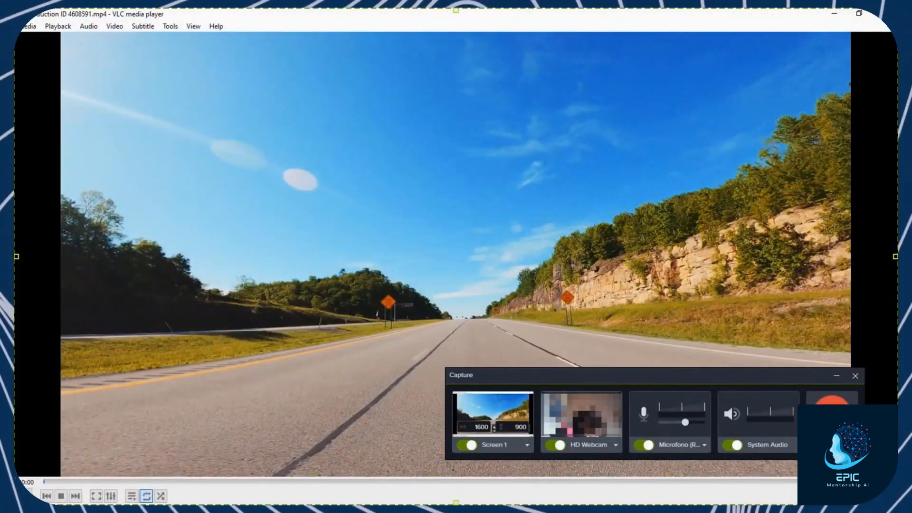
Record the full screen with webcam and microphone, and close the recorder once the recording is in the Media Bin.
{"action": "key", "text": "F9"}
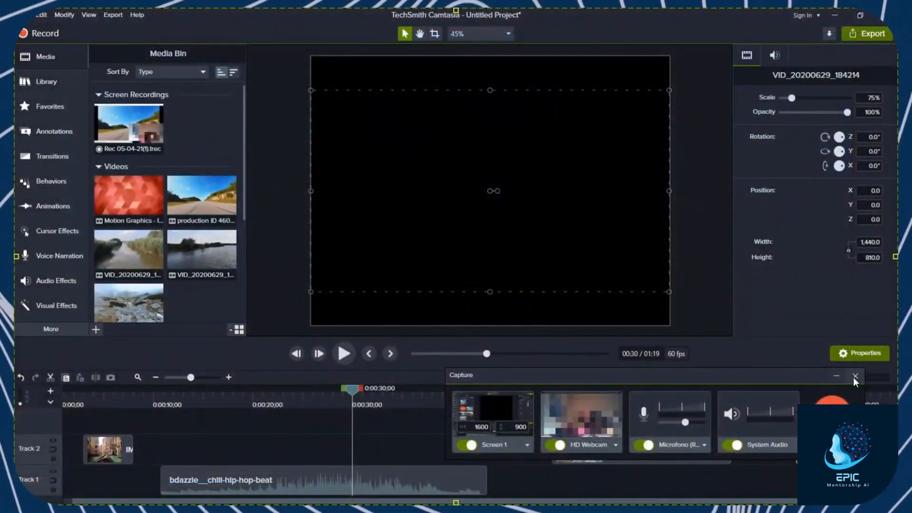
{"action": "left_click", "coordinate": [855, 377]}
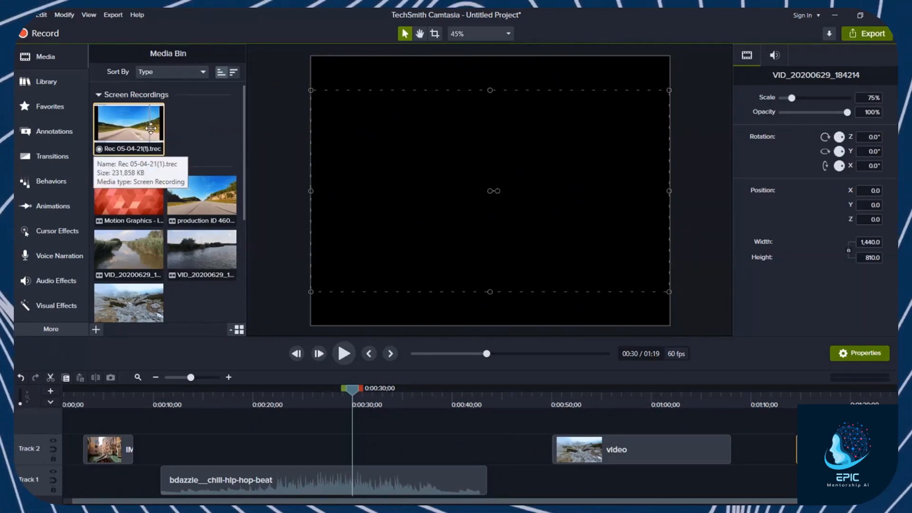
Place the screen recording near the start of Tracks 1 and 2 and select its screen and camera clips in turn.
{"action": "left_click_drag", "start_coordinate": [125, 125], "coordinate": [96, 469]}
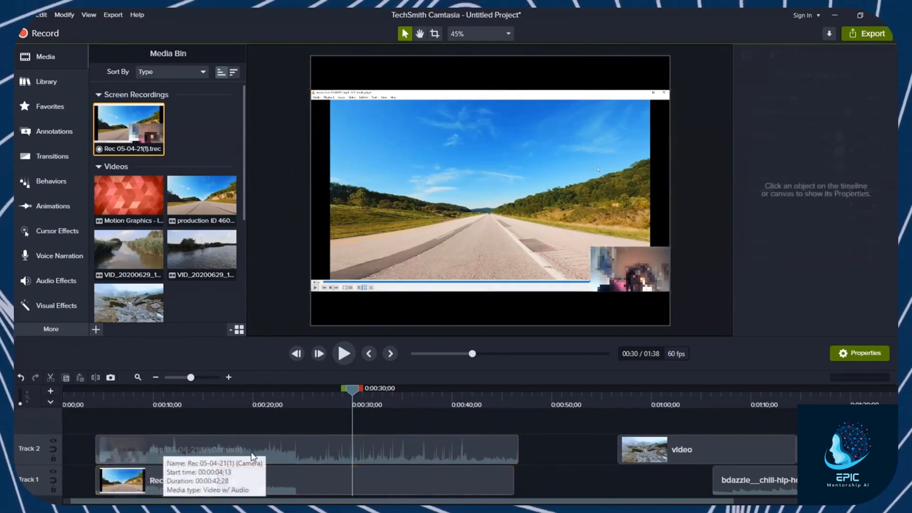
{"action": "left_click", "coordinate": [316, 470]}
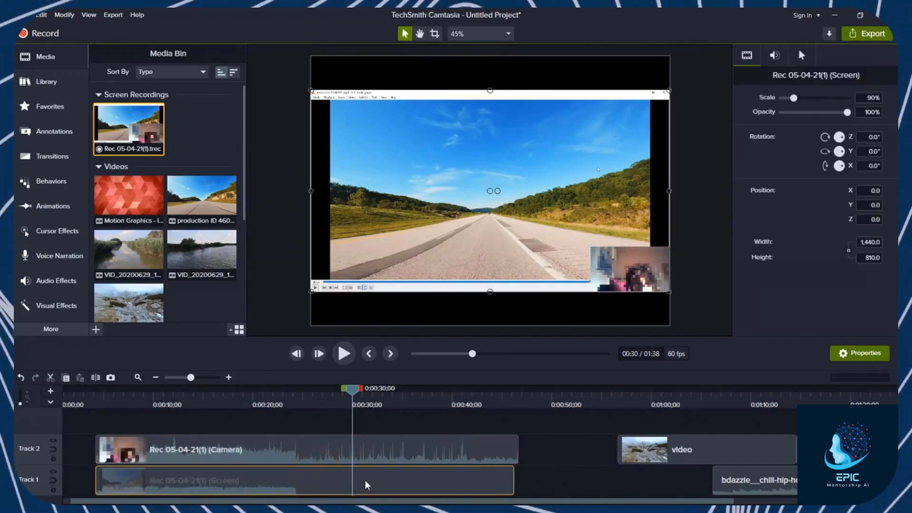
{"action": "left_click", "coordinate": [318, 448]}
{"action": "left_click", "coordinate": [316, 478]}
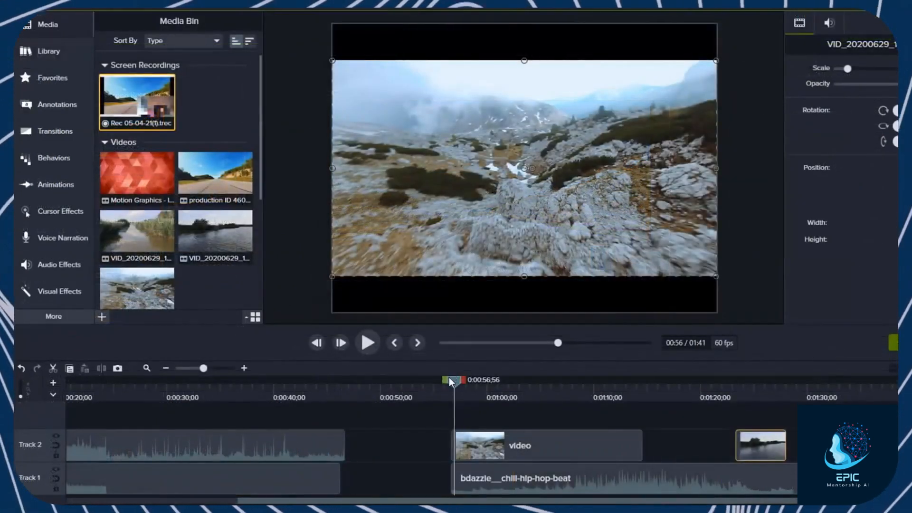
Preview the mountain video from about 0:00:56, pause it, and scrub the playhead through the clip.
{"action": "left_click", "coordinate": [369, 343]}
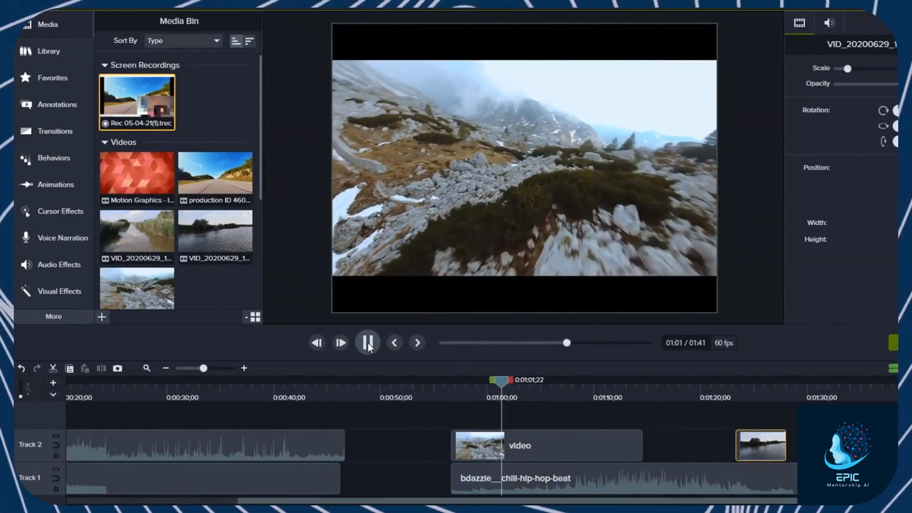
{"action": "left_click", "coordinate": [368, 343]}
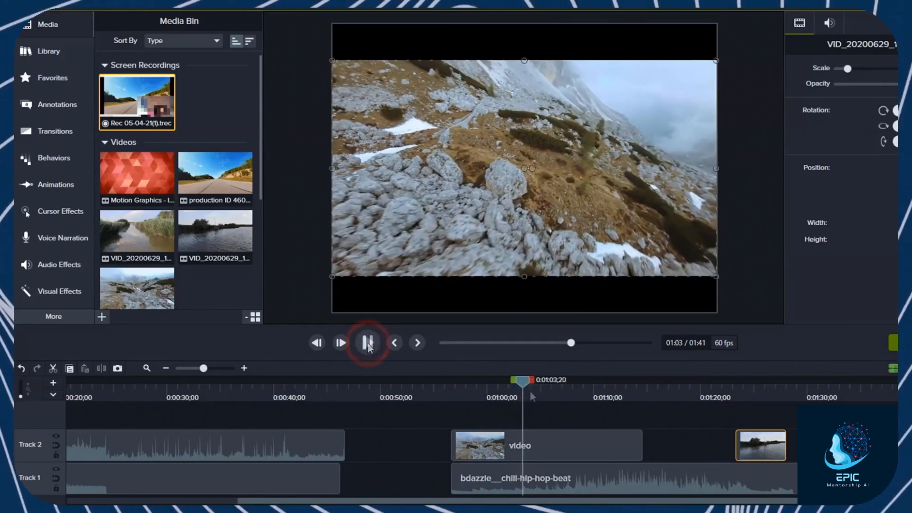
{"action": "left_click", "coordinate": [481, 383]}
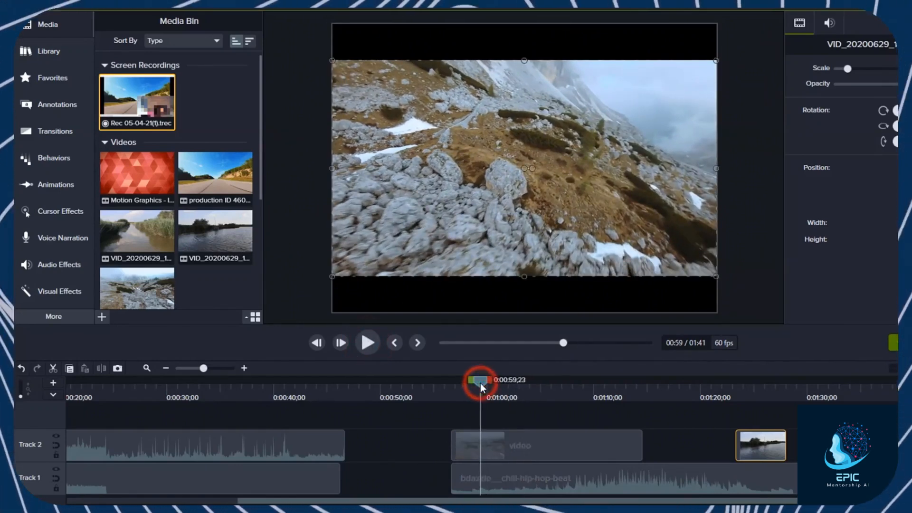
{"action": "left_click", "coordinate": [554, 388]}
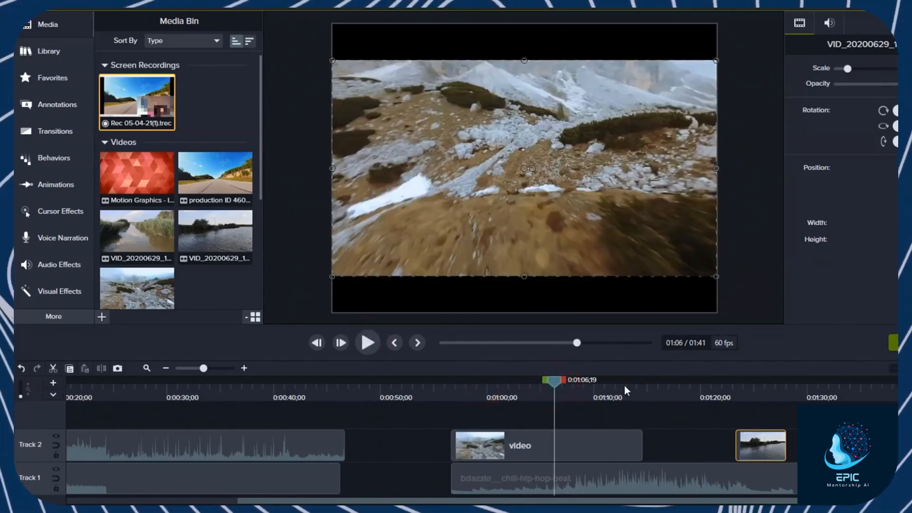
{"action": "left_click", "coordinate": [624, 386]}
{"action": "left_click_drag", "start_coordinate": [625, 385], "coordinate": [574, 384]}
{"action": "left_click_drag", "start_coordinate": [558, 380], "coordinate": [635, 380]}
Move the river clip from Track 2 to Track 3 above the mountain video and scrub through the overlap.
{"action": "left_click_drag", "start_coordinate": [761, 445], "coordinate": [554, 420]}
{"action": "left_click", "coordinate": [546, 378]}
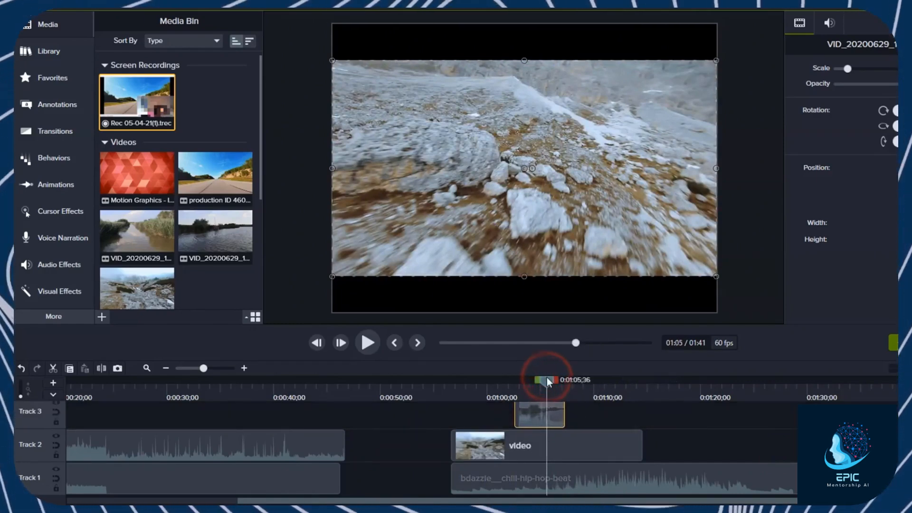
{"action": "left_click", "coordinate": [588, 380]}
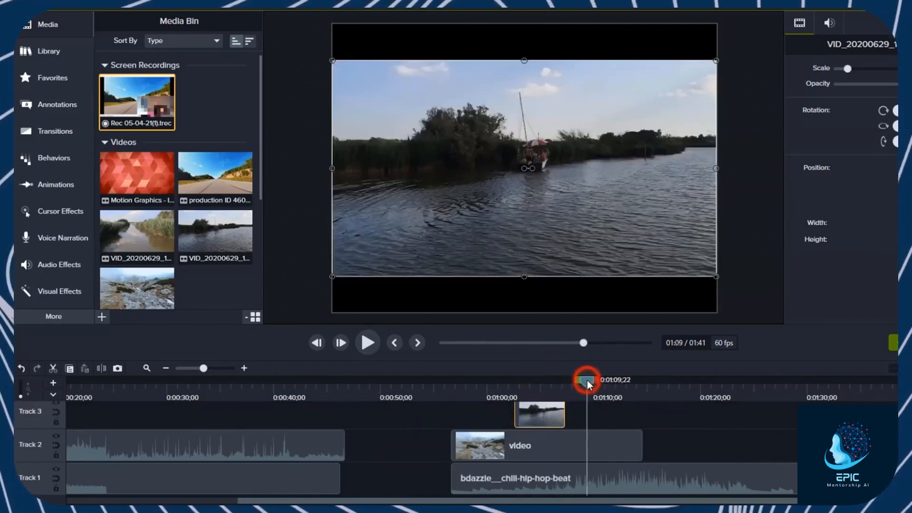
{"action": "left_click", "coordinate": [475, 380]}
{"action": "left_click_drag", "start_coordinate": [475, 380], "coordinate": [510, 379]}
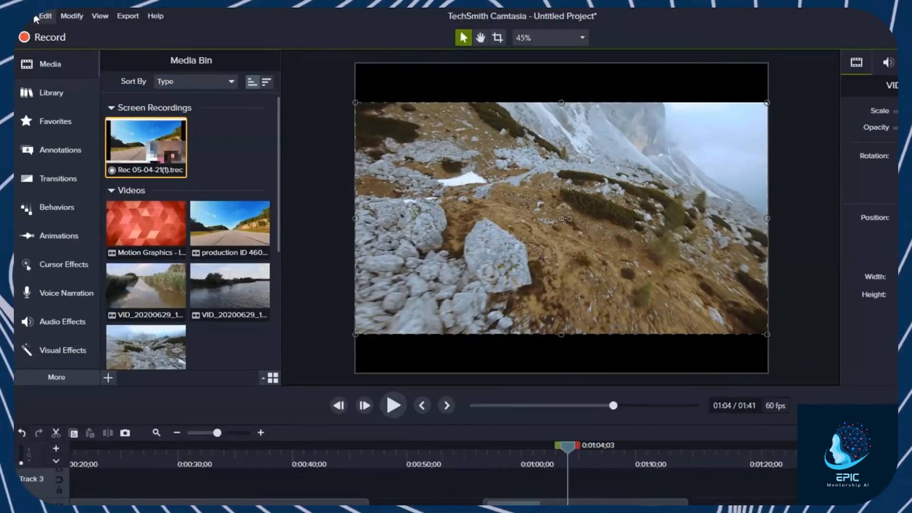
Set the project's frame rate to 30 fps and change the canvas dimensions to a widescreen size.
{"action": "left_click", "coordinate": [25, 16]}
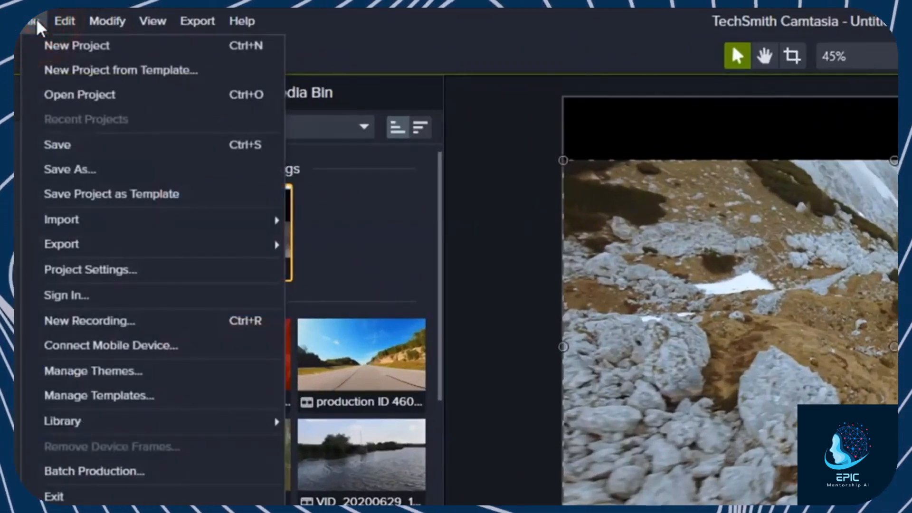
{"action": "left_click", "coordinate": [118, 270]}
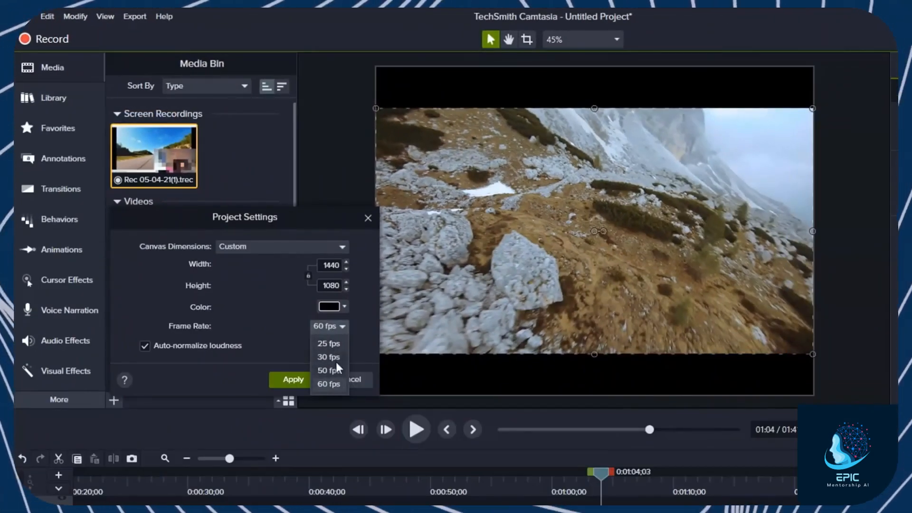
{"action": "left_click", "coordinate": [337, 360]}
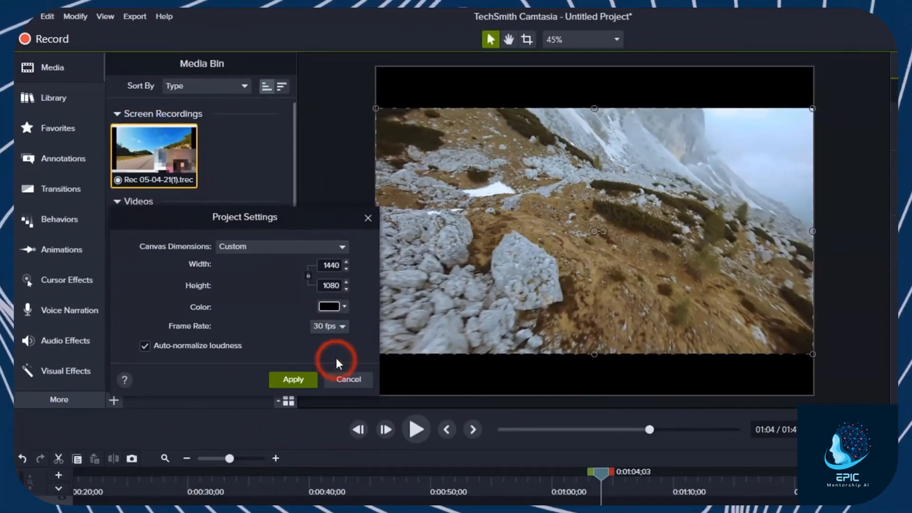
{"action": "left_click", "coordinate": [292, 247]}
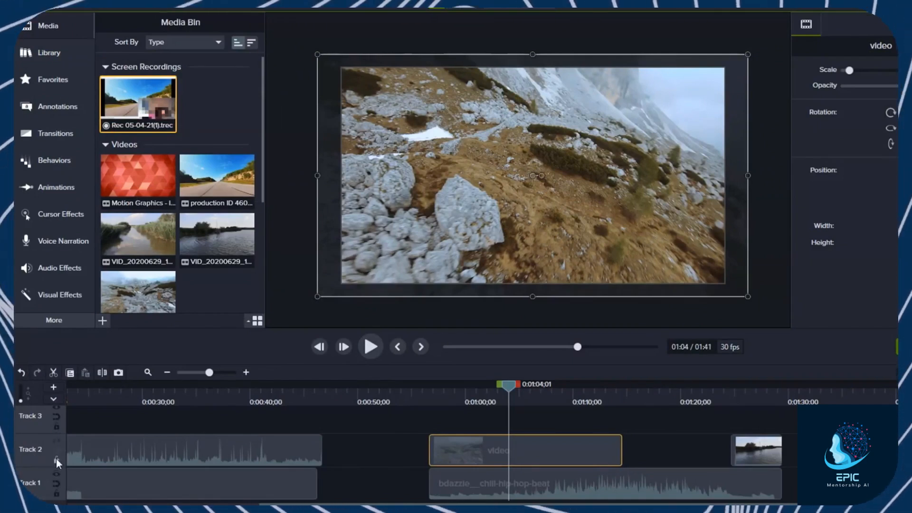
Hide Track 2 and show it again, and make the track magnetic so its clips close up without gaps.
{"action": "left_click", "coordinate": [57, 441]}
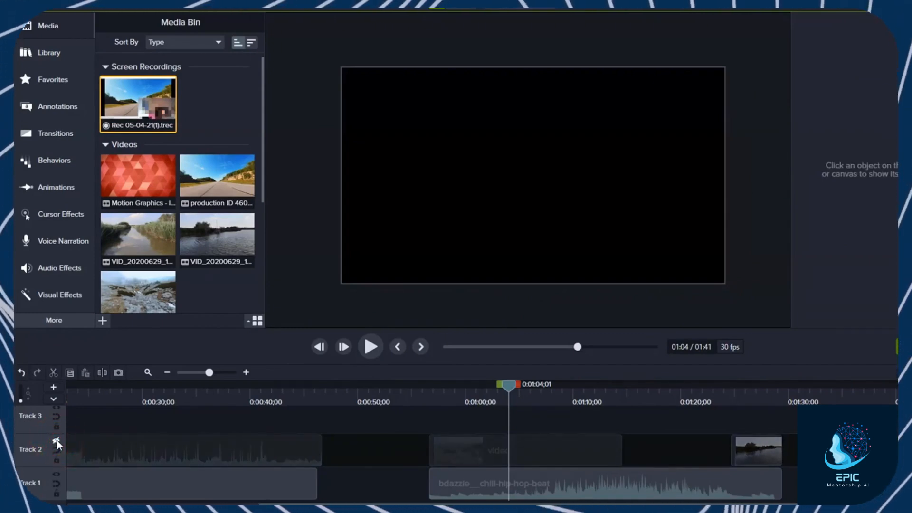
{"action": "left_click", "coordinate": [56, 441]}
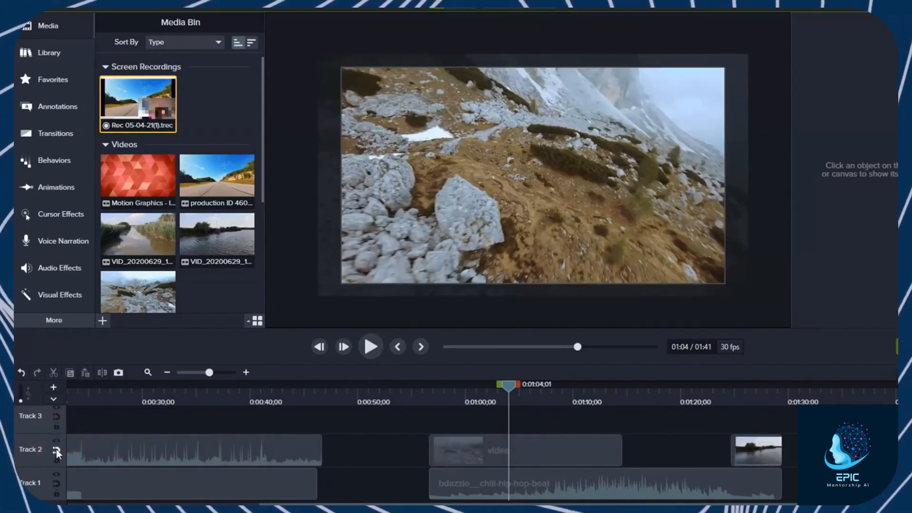
{"action": "left_click", "coordinate": [57, 449]}
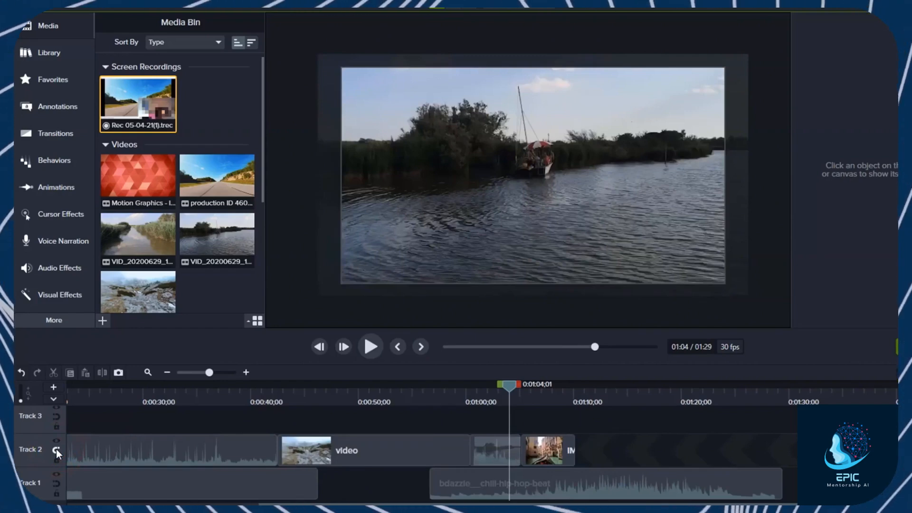
{"action": "left_click", "coordinate": [549, 450]}
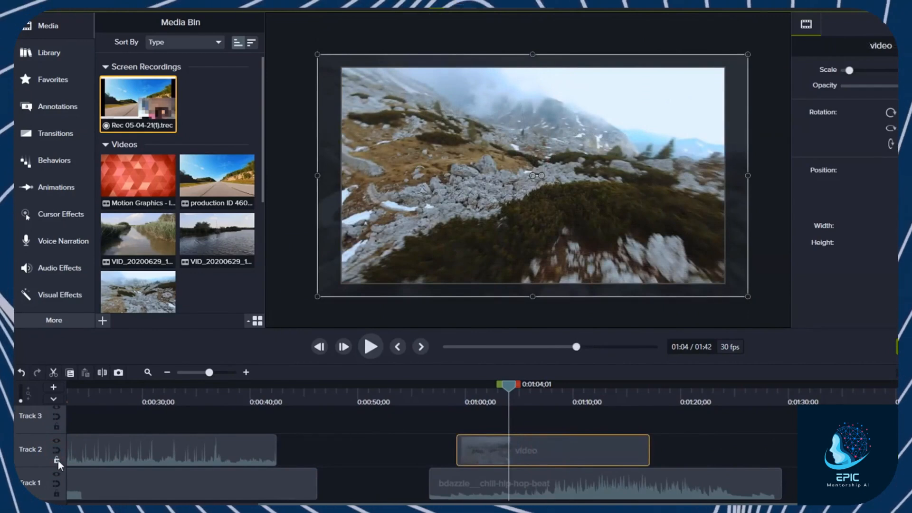
Lock Track 2 and try to select the mountain video on it.
{"action": "left_click", "coordinate": [57, 460]}
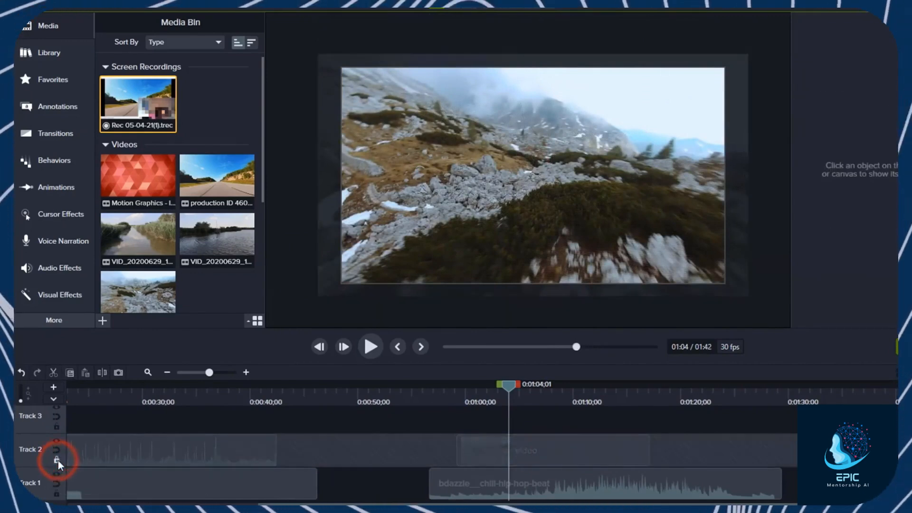
{"action": "left_click", "coordinate": [513, 445]}
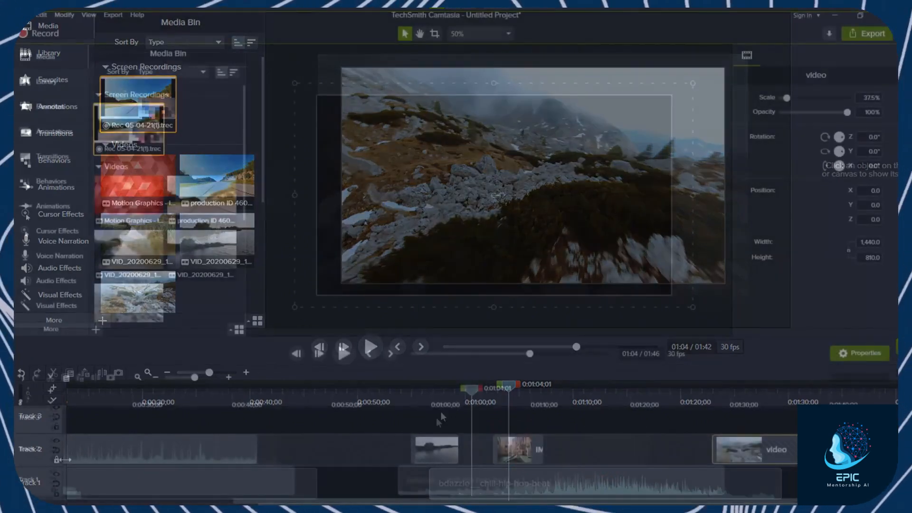
Select clips on Tracks 1 and 2, move the canal image to about 0:01:09, and shift the river clip.
{"action": "left_click", "coordinate": [433, 445]}
{"action": "left_click", "coordinate": [428, 483]}
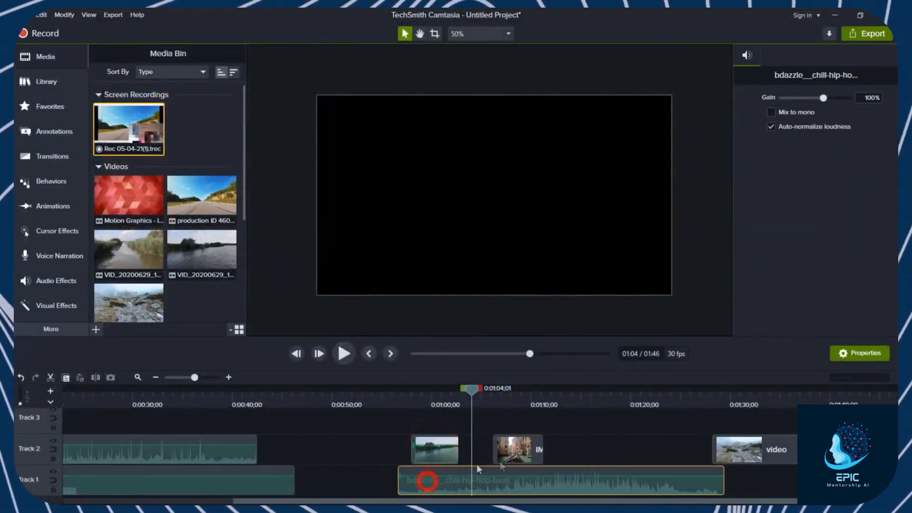
{"action": "left_click", "coordinate": [516, 447]}
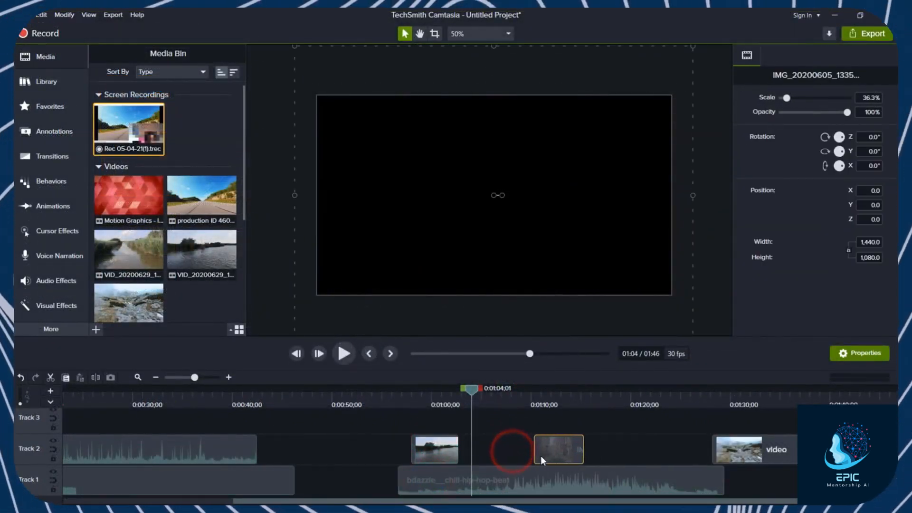
{"action": "mouse_move", "coordinate": [436, 449]}
{"action": "left_mouse_down"}
{"action": "mouse_move", "coordinate": [489, 421]}
{"action": "mouse_move", "coordinate": [608, 421]}
{"action": "mouse_move", "coordinate": [483, 415]}
{"action": "mouse_move", "coordinate": [441, 466]}
{"action": "left_mouse_up"}
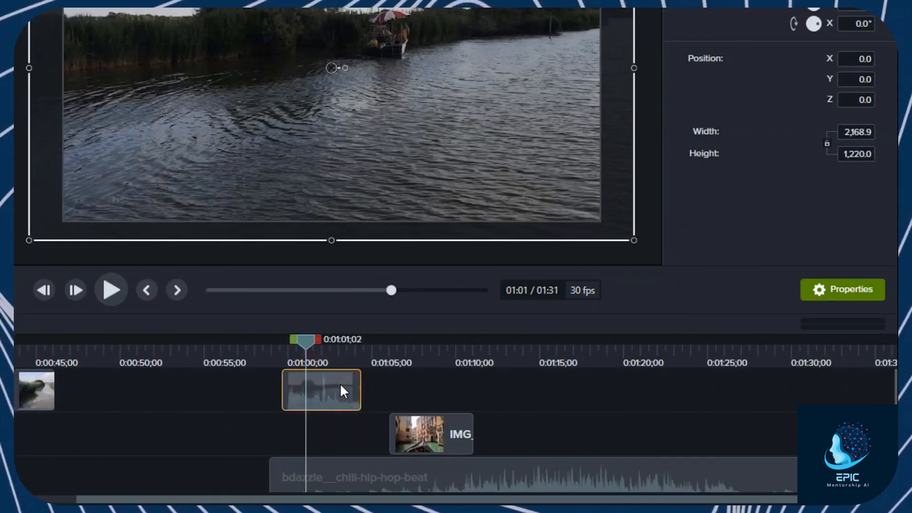
Separate the river clip's audio from its video and move the audio clip about 3 seconds along the timeline.
{"action": "right_click", "coordinate": [340, 386]}
{"action": "left_click", "coordinate": [473, 185]}
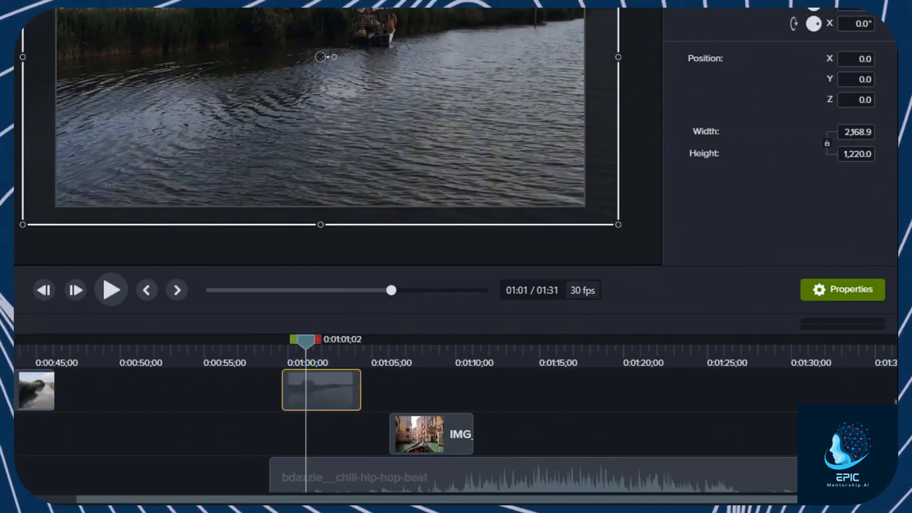
{"action": "left_click", "coordinate": [333, 383]}
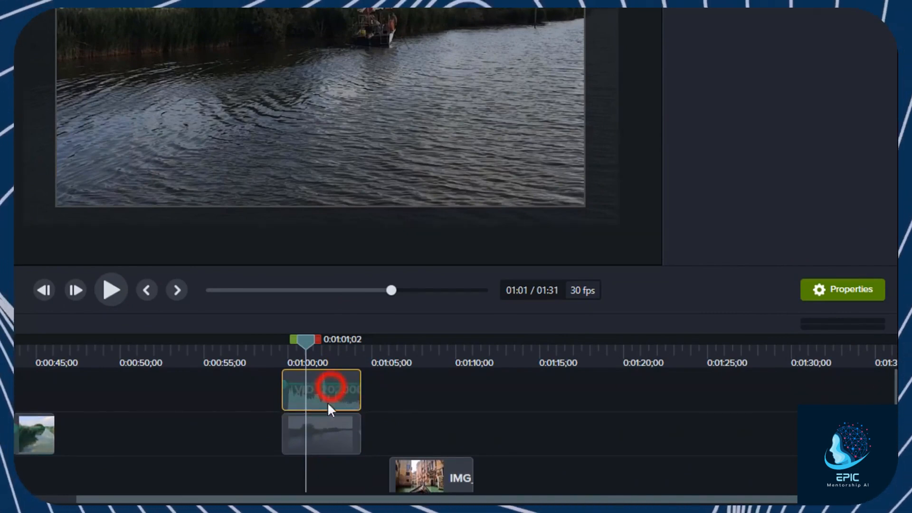
{"action": "left_click", "coordinate": [340, 434]}
{"action": "left_click_drag", "start_coordinate": [332, 391], "coordinate": [388, 395]}
Review the editing commands available for the canal image clip on the timeline.
{"action": "left_click", "coordinate": [439, 435]}
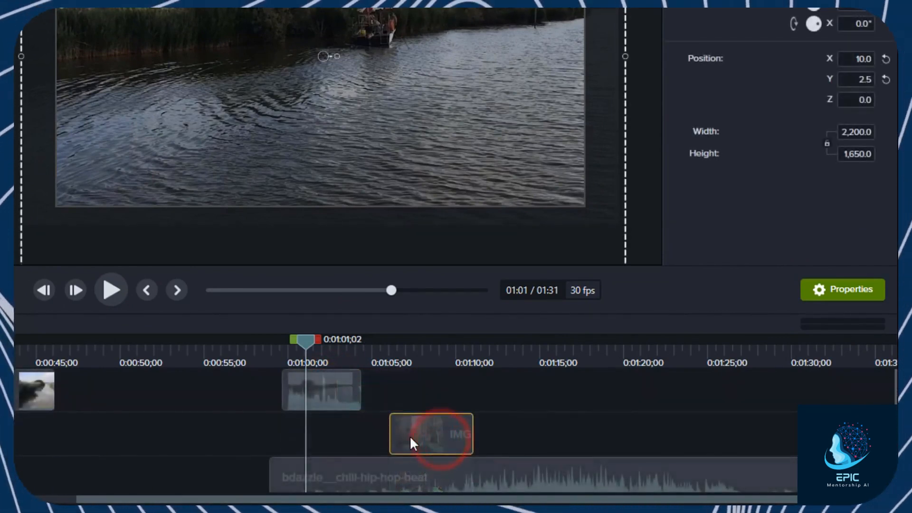
{"action": "right_click", "coordinate": [440, 433]}
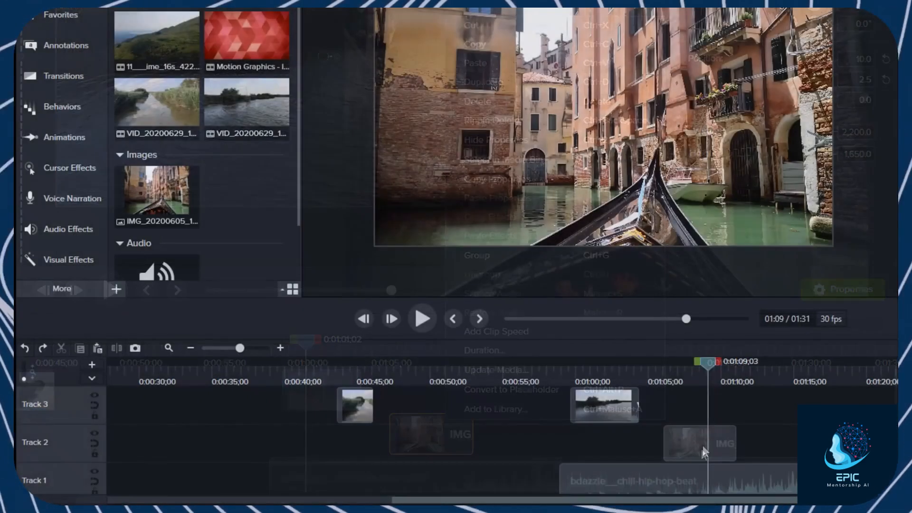
Split the canal image clip at 0:01:08;15 and move its second part to about 0:01:15 on Track 2.
{"action": "left_click", "coordinate": [691, 458]}
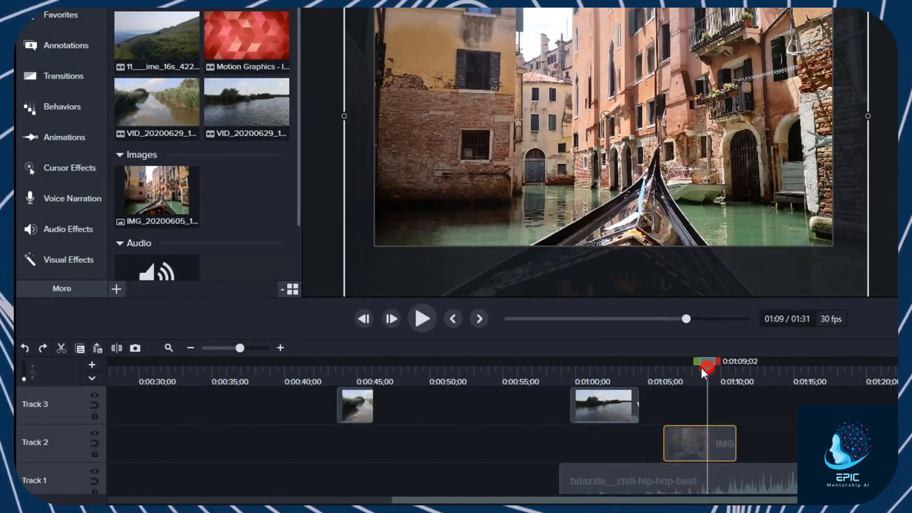
{"action": "left_click_drag", "start_coordinate": [702, 370], "coordinate": [699, 368]}
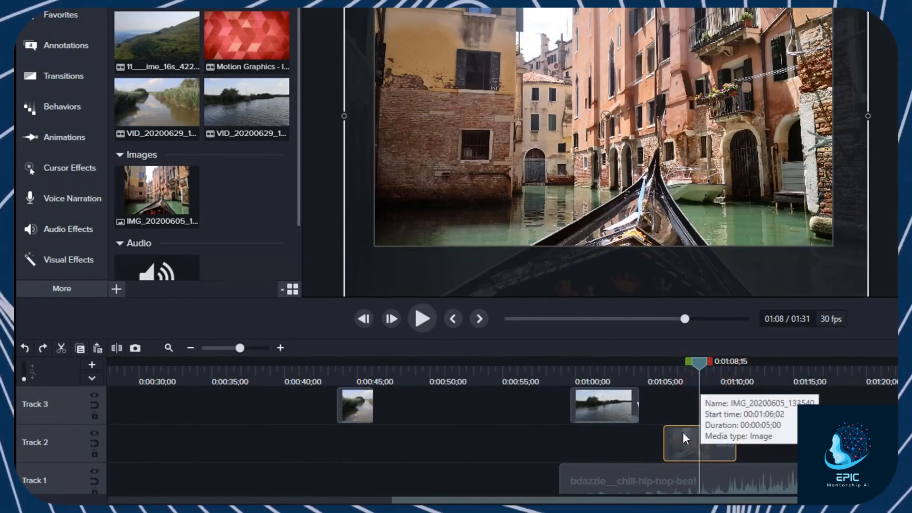
{"action": "left_click", "coordinate": [116, 348]}
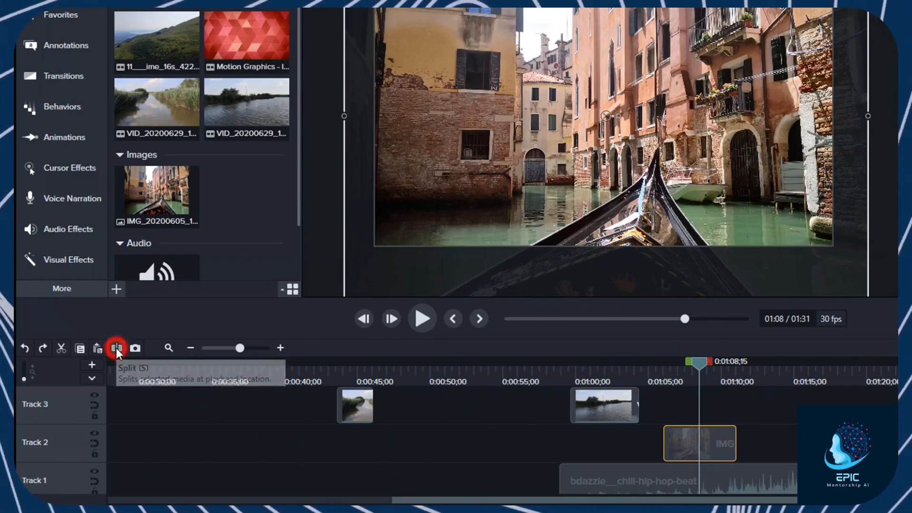
{"action": "left_click", "coordinate": [680, 449]}
{"action": "left_click_drag", "start_coordinate": [716, 448], "coordinate": [811, 443]}
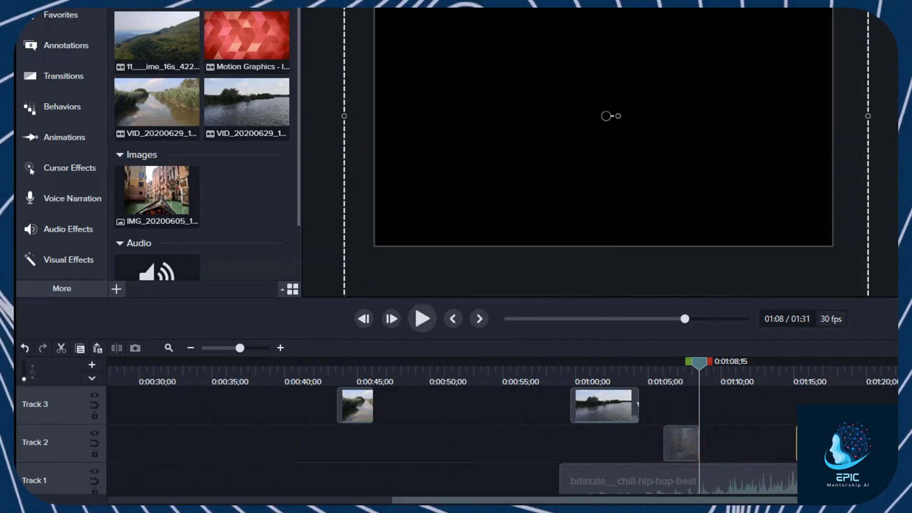
Undo the last change to the canal image clip and redo it.
{"action": "left_click", "coordinate": [26, 348]}
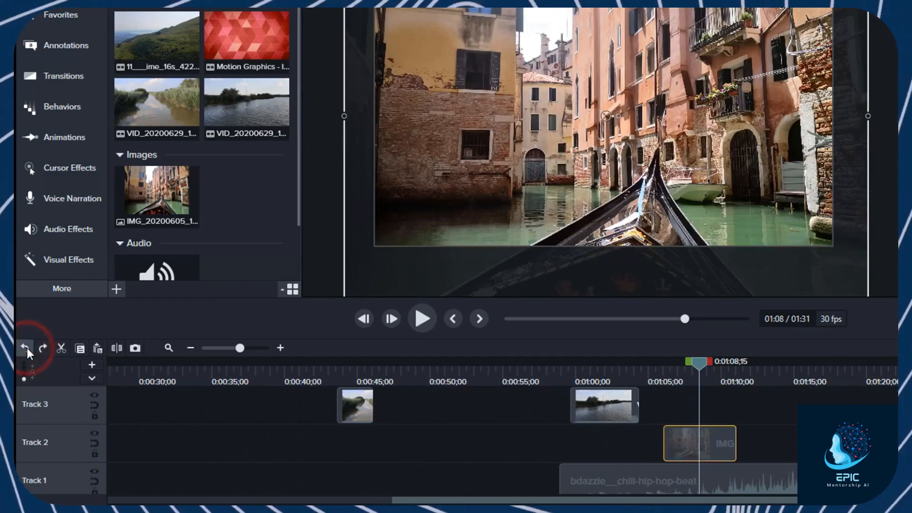
{"action": "left_click", "coordinate": [42, 348]}
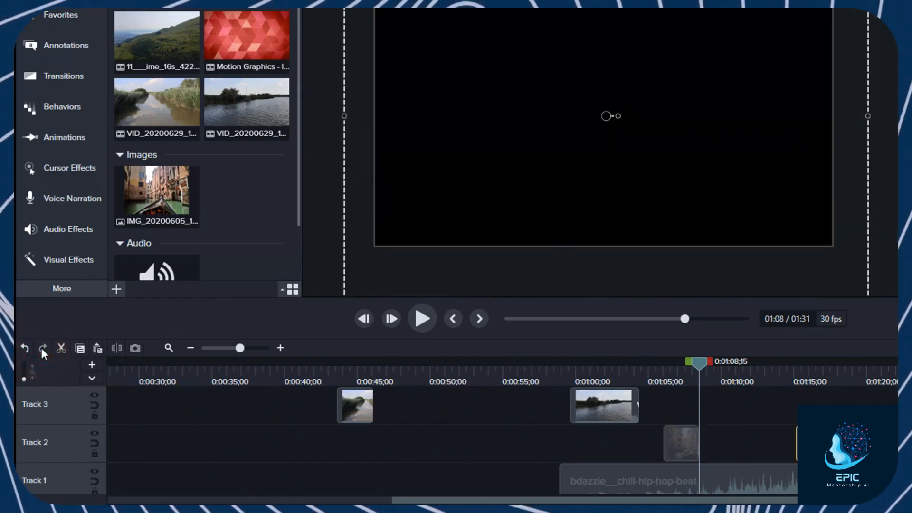
Undo the canal image clip's split and extend the end of the restored clip on Track 2.
{"action": "left_click", "coordinate": [26, 349]}
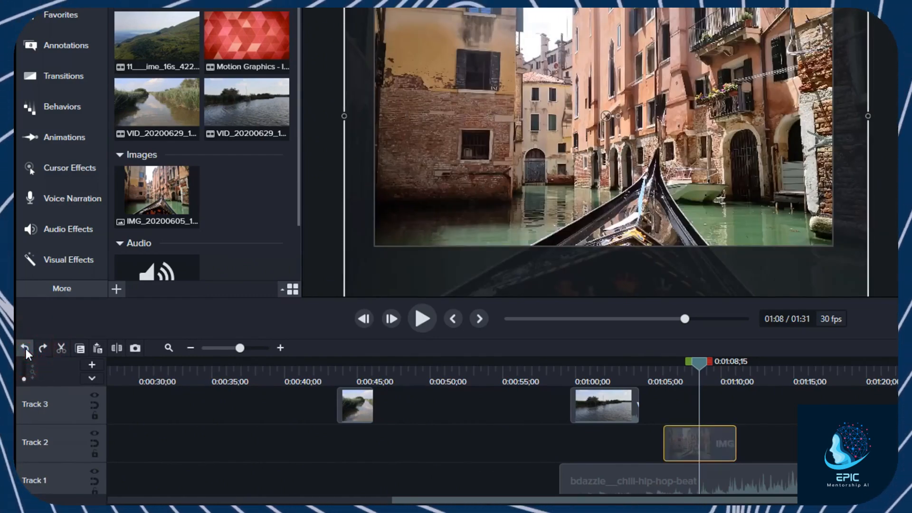
{"action": "left_click", "coordinate": [697, 442]}
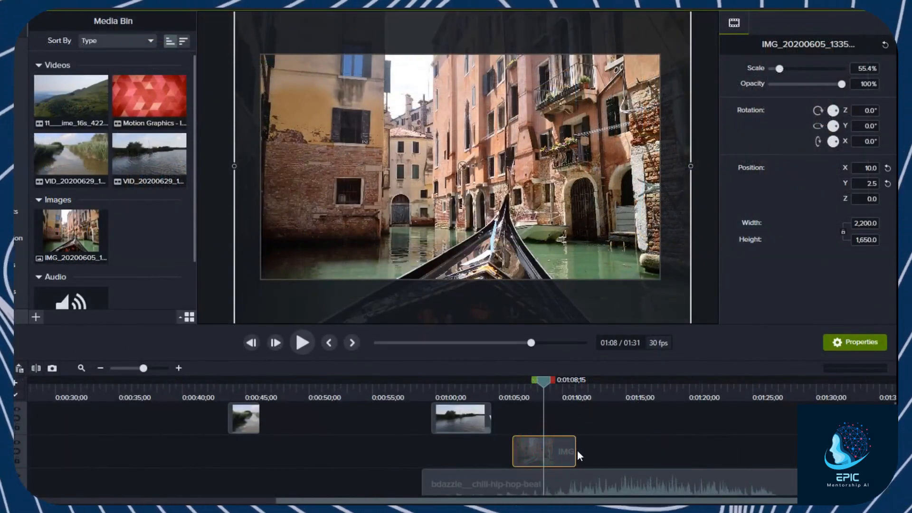
{"action": "left_click_drag", "start_coordinate": [575, 450], "coordinate": [606, 448]}
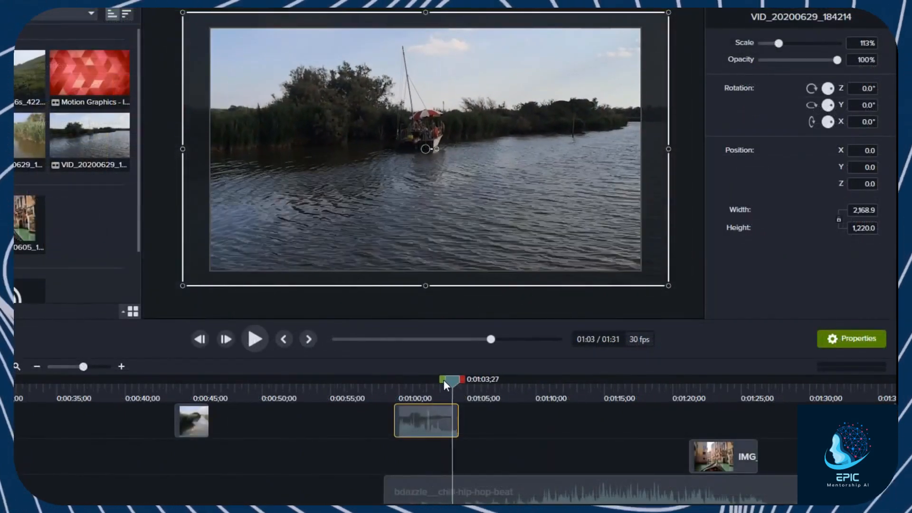
Trim the end of the boat clip on Track 3 back to about 0:01:00 and preview the shortened clip.
{"action": "left_click", "coordinate": [429, 420]}
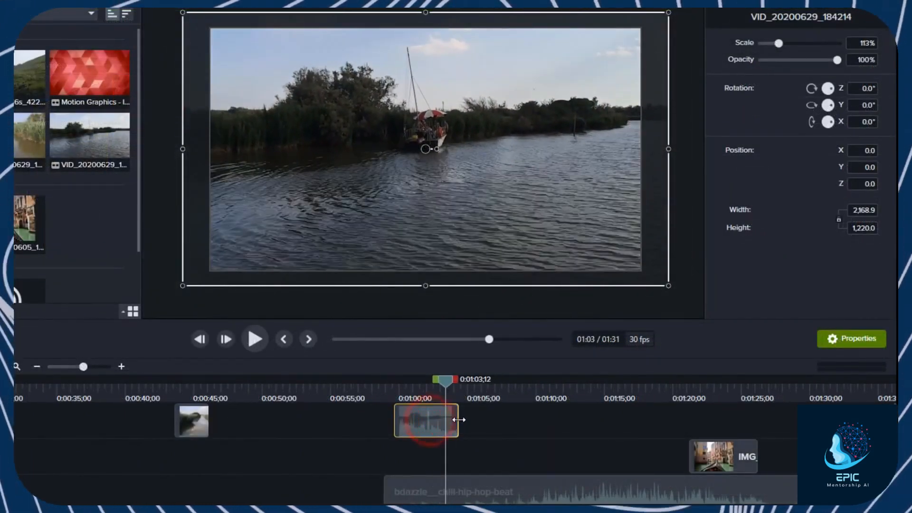
{"action": "left_click_drag", "start_coordinate": [459, 421], "coordinate": [406, 417]}
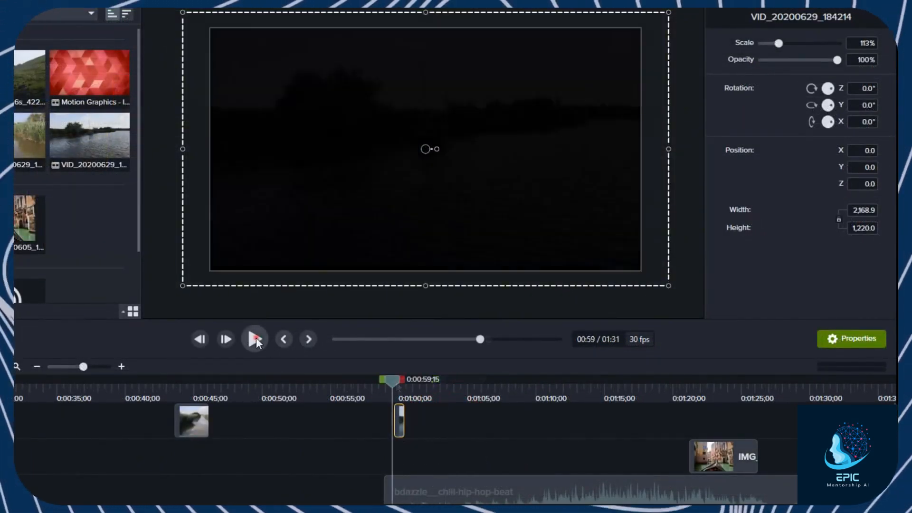
{"action": "left_click", "coordinate": [256, 339]}
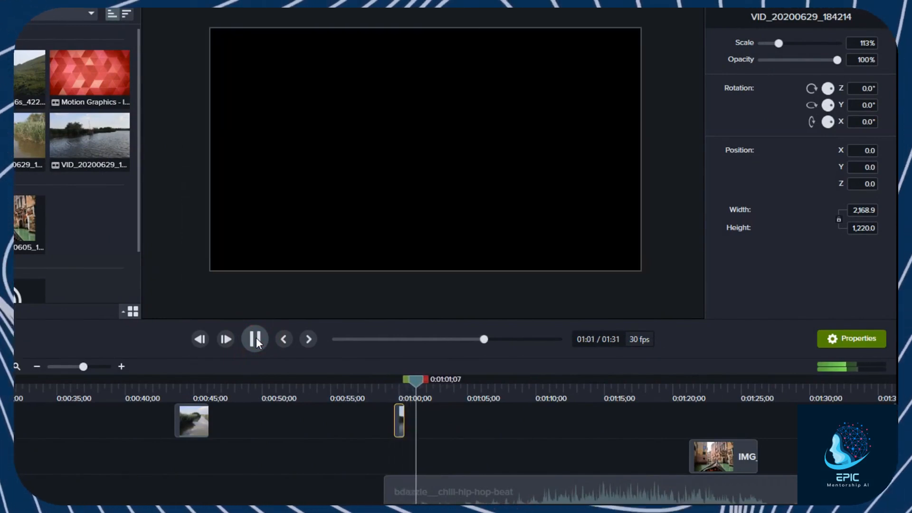
{"action": "left_click", "coordinate": [255, 339]}
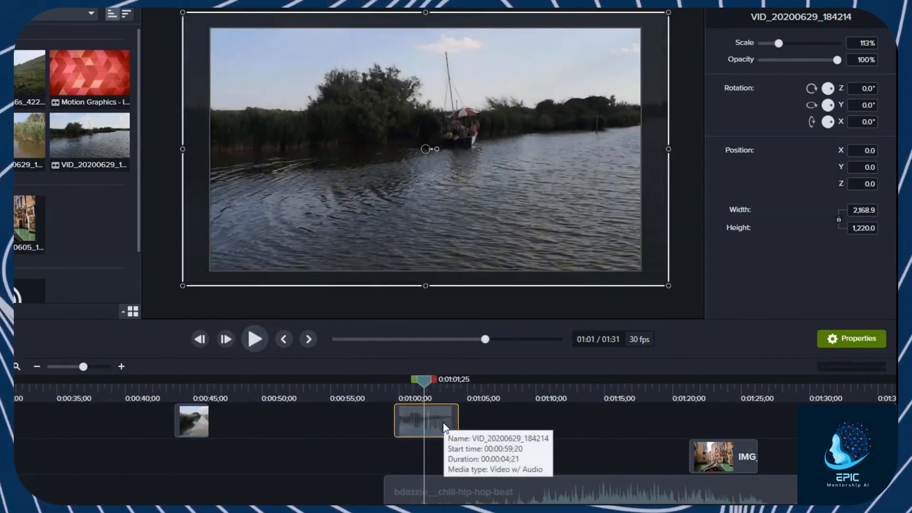
Add Clip Speed to the boat clip and slow it down by stretching its end to about 0:01:15.
{"action": "right_click", "coordinate": [444, 420]}
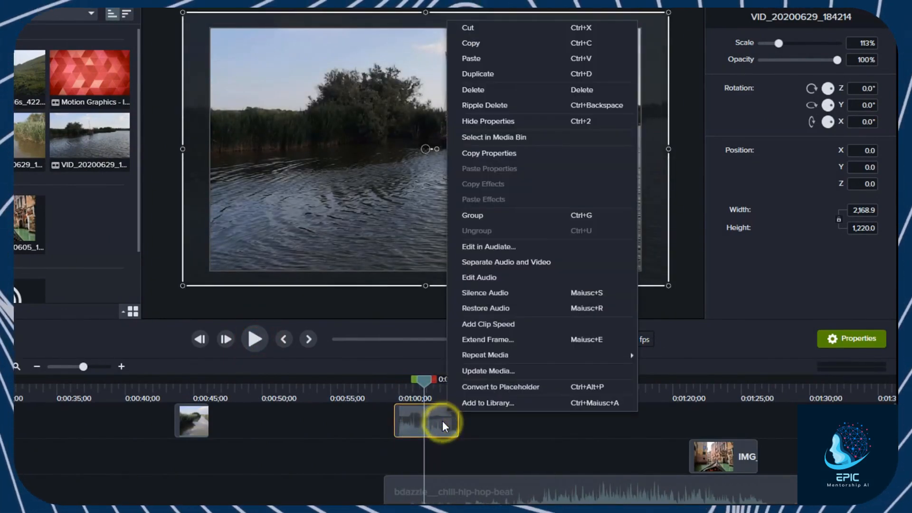
{"action": "left_click", "coordinate": [559, 326]}
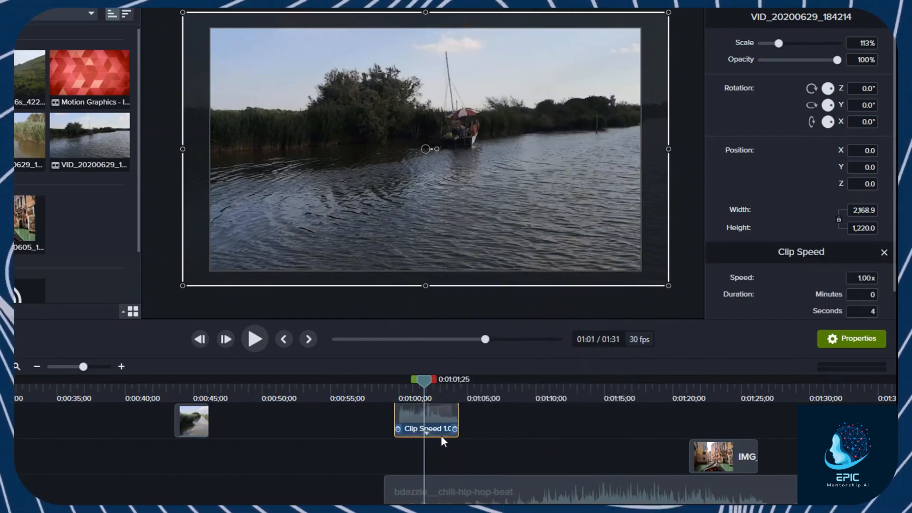
{"action": "left_click_drag", "start_coordinate": [458, 433], "coordinate": [601, 436]}
{"action": "left_click", "coordinate": [387, 386]}
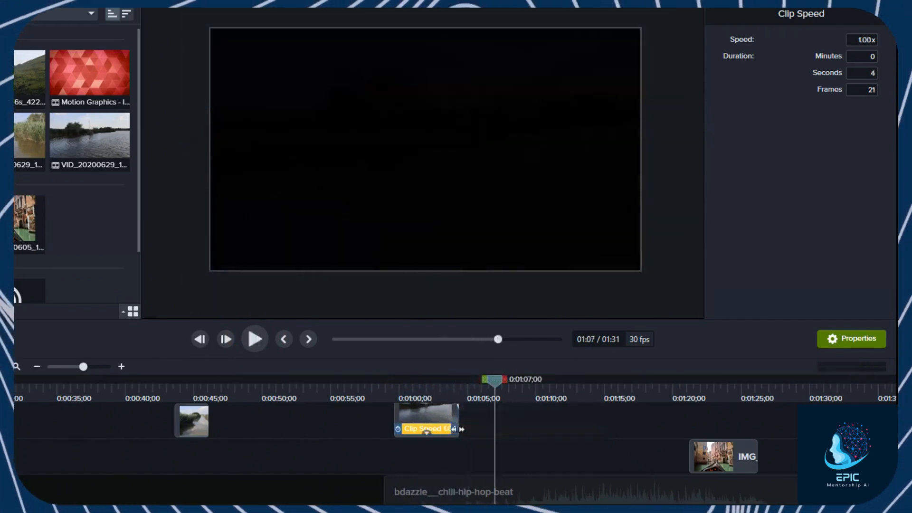
Speed the boat clip up to 2.66x by shortening its speed effect, and preview it.
{"action": "left_click_drag", "start_coordinate": [454, 428], "coordinate": [418, 429]}
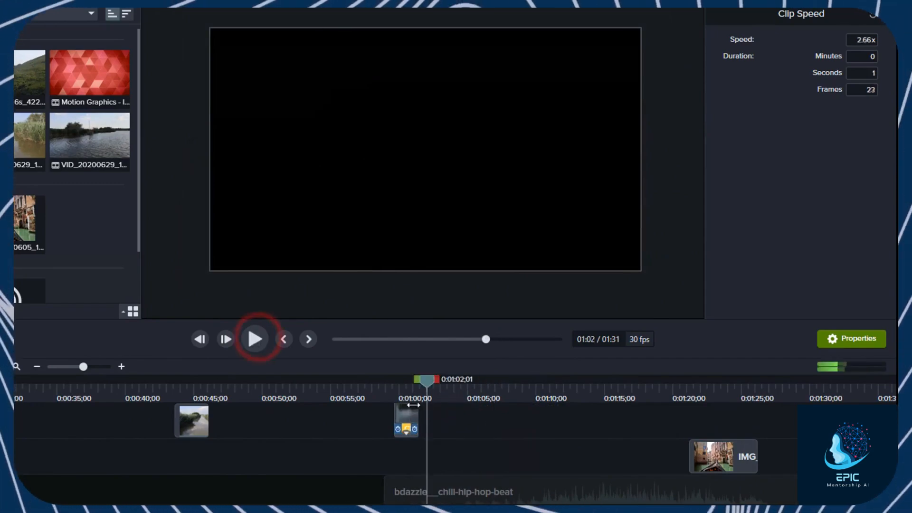
{"action": "left_click_drag", "start_coordinate": [392, 383], "coordinate": [429, 389]}
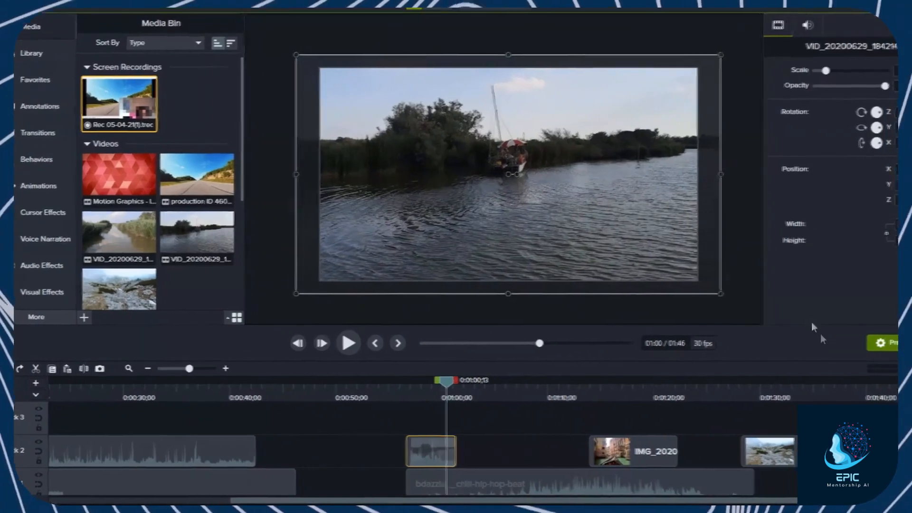
Toggle the properties display and examine which properties the canal image, music, mountain video and boat clips offer.
{"action": "left_click", "coordinate": [893, 341]}
{"action": "left_click", "coordinate": [893, 341]}
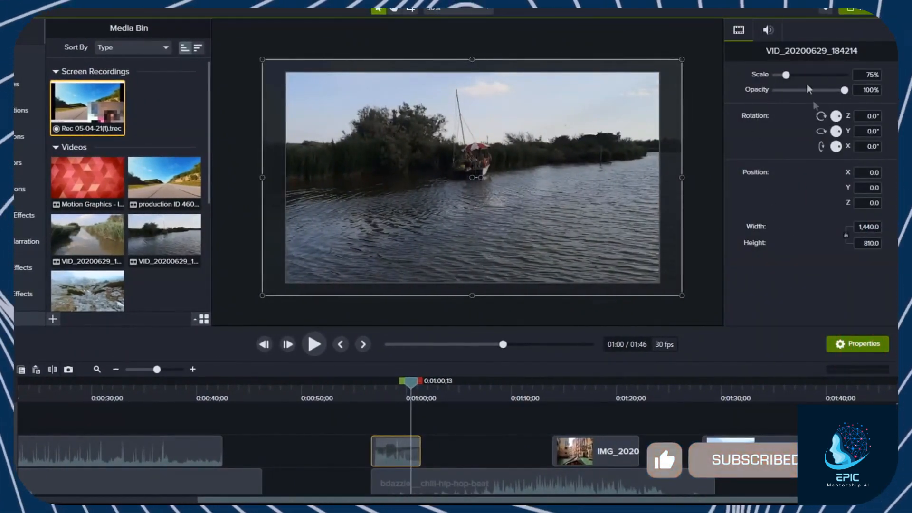
{"action": "left_click", "coordinate": [602, 452]}
{"action": "left_click", "coordinate": [560, 481]}
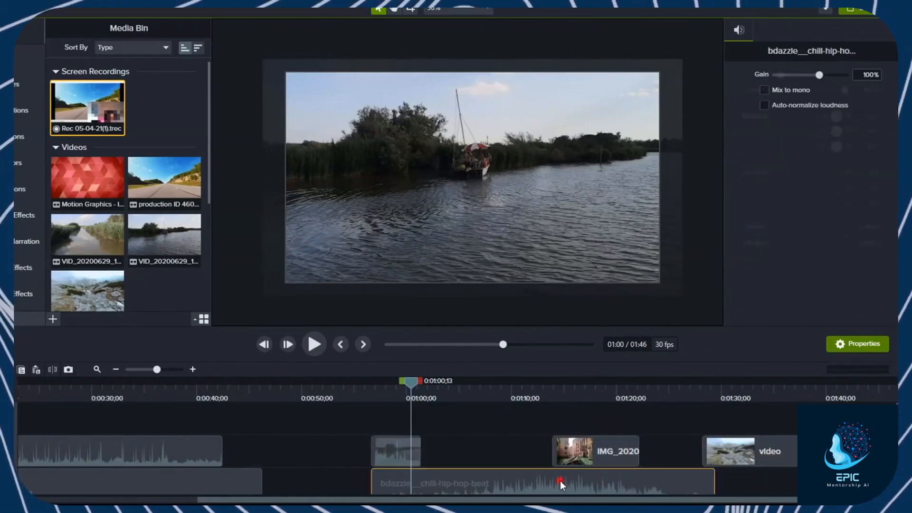
{"action": "left_click", "coordinate": [754, 464]}
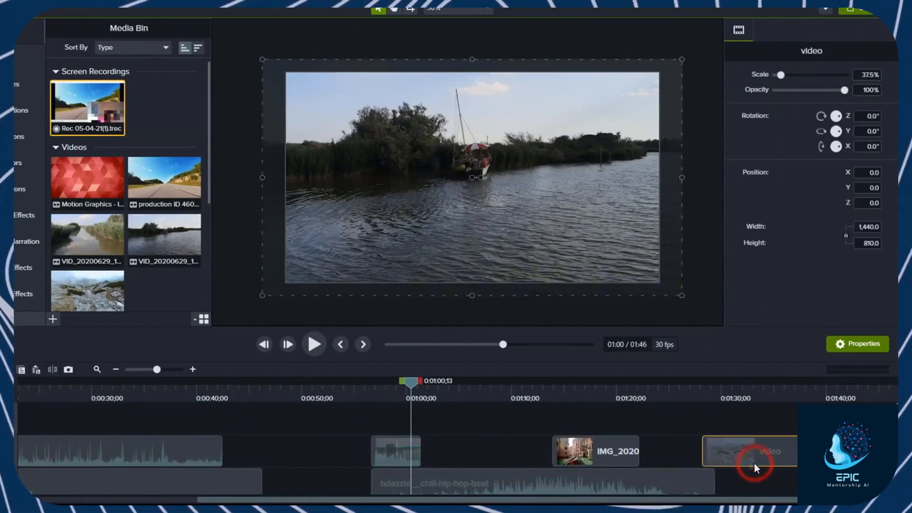
{"action": "left_click", "coordinate": [601, 452]}
{"action": "left_click", "coordinate": [385, 446]}
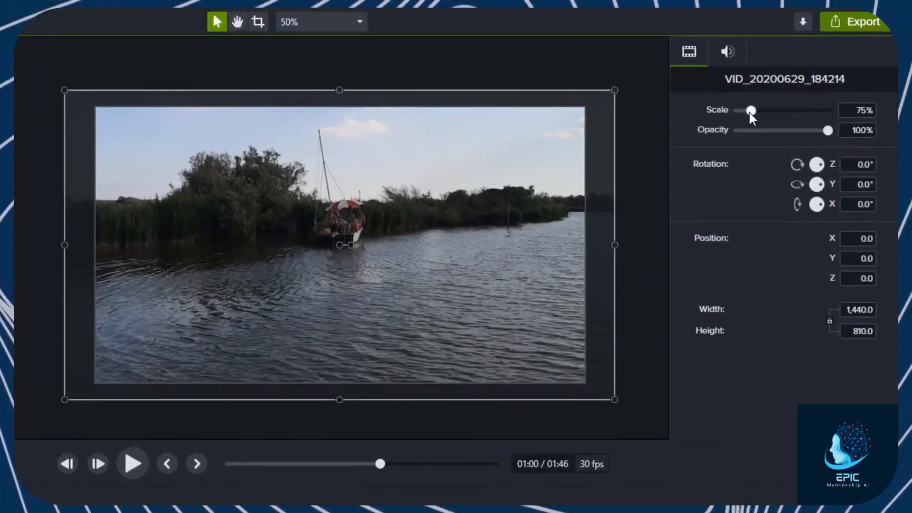
Scale the boat clip to 66.5% and rotate it to 26.6° on Z and 14.0° on Y, keeping opacity at 100%.
{"action": "left_click", "coordinate": [786, 74]}
{"action": "left_click_drag", "start_coordinate": [749, 115], "coordinate": [746, 114]}
{"action": "mouse_move", "coordinate": [825, 134]}
{"action": "left_mouse_down"}
{"action": "mouse_move", "coordinate": [775, 139]}
{"action": "mouse_move", "coordinate": [827, 138]}
{"action": "left_mouse_up"}
{"action": "left_click_drag", "start_coordinate": [826, 169], "coordinate": [822, 188]}
Set the boat clip's position to X 10 and Y 20.
{"action": "left_click", "coordinate": [866, 246]}
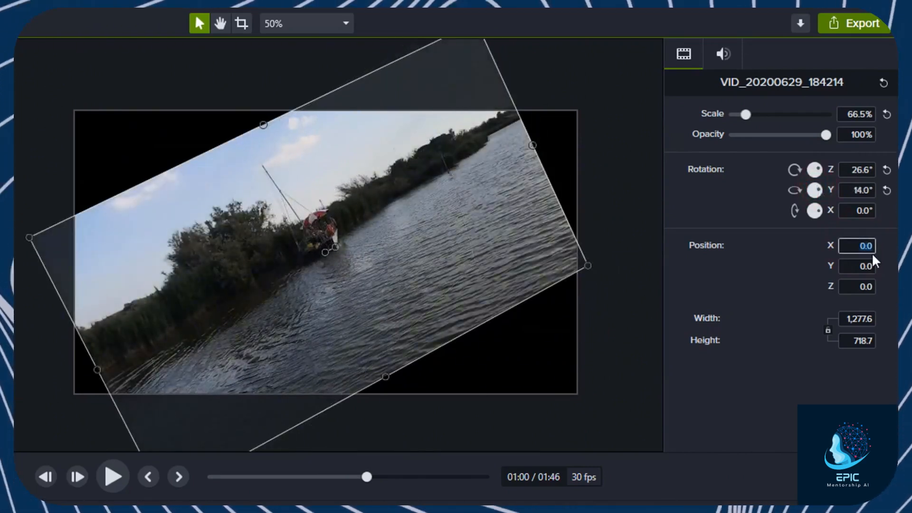
{"action": "type", "text": "10"}
{"action": "key", "text": "Return"}
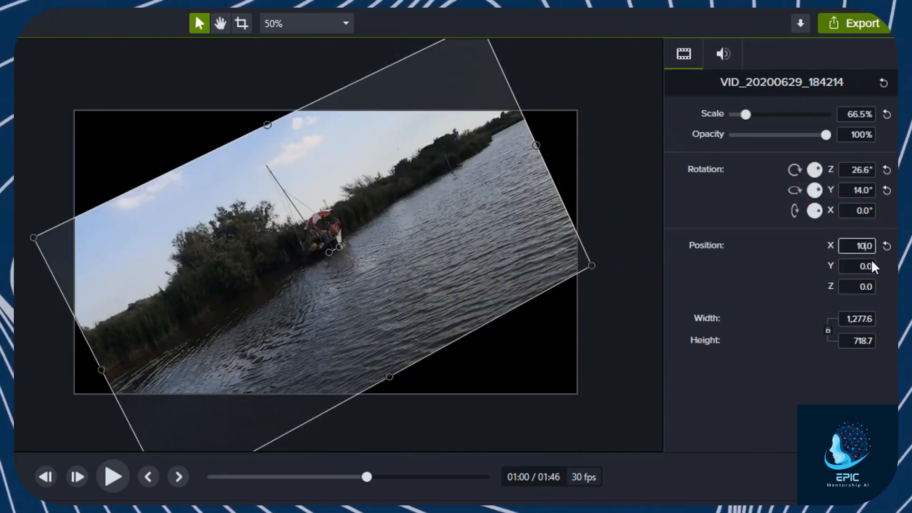
{"action": "left_click", "coordinate": [862, 265]}
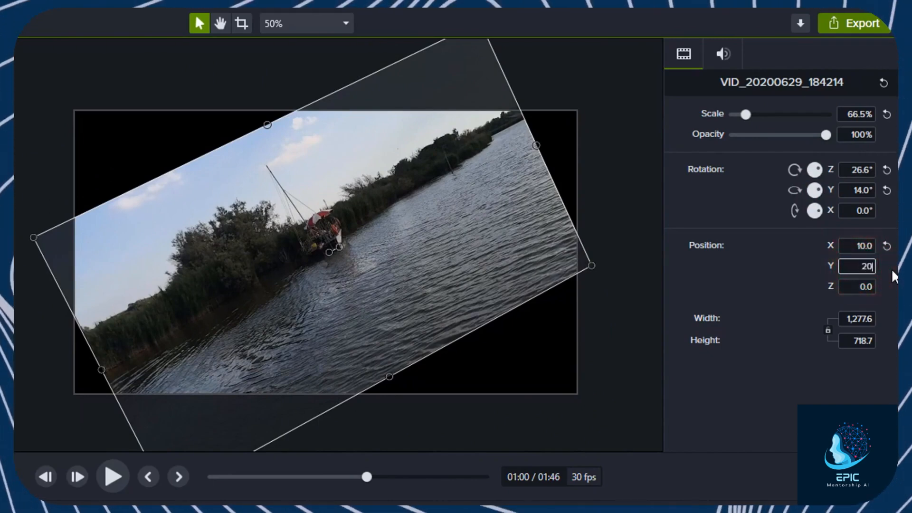
{"action": "type", "text": "20"}
{"action": "key", "text": "Return"}
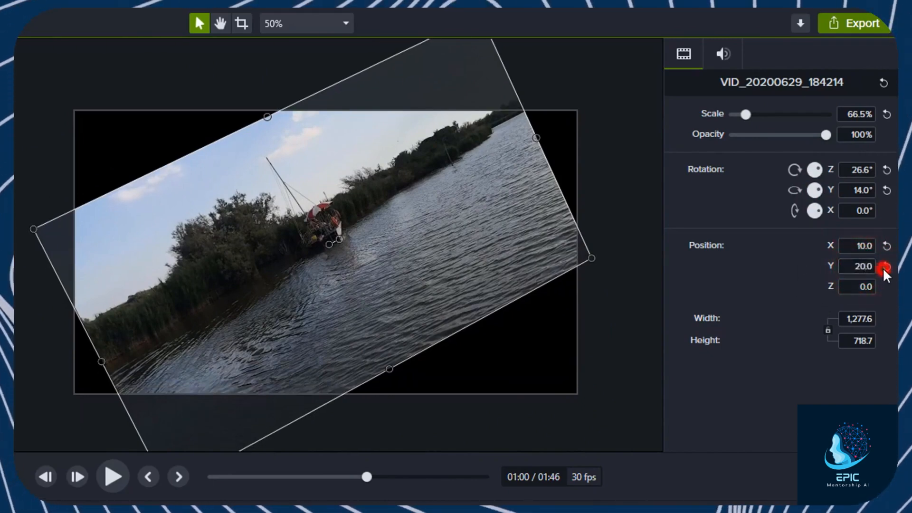
Reset the boat clip's X and Y position and its Y and Z rotation to their defaults.
{"action": "left_click", "coordinate": [886, 267]}
{"action": "left_click", "coordinate": [887, 241]}
{"action": "left_click", "coordinate": [887, 190]}
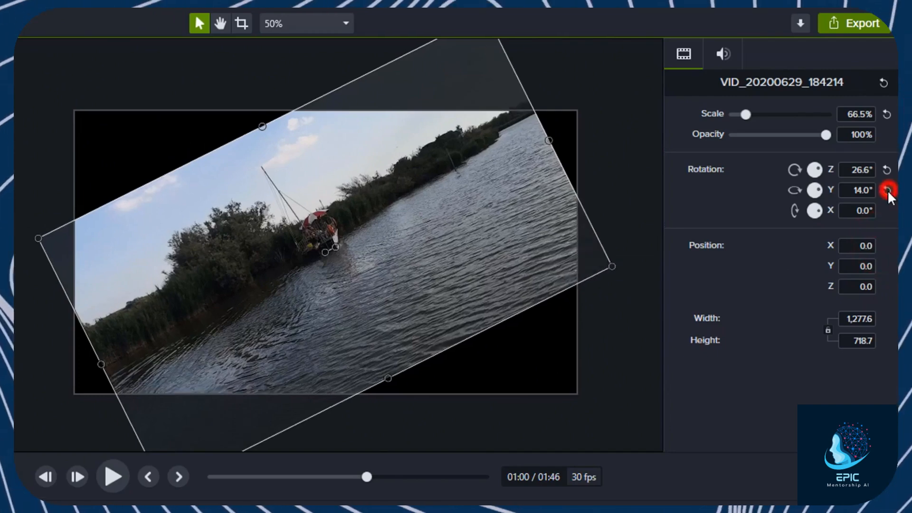
{"action": "left_click", "coordinate": [888, 171]}
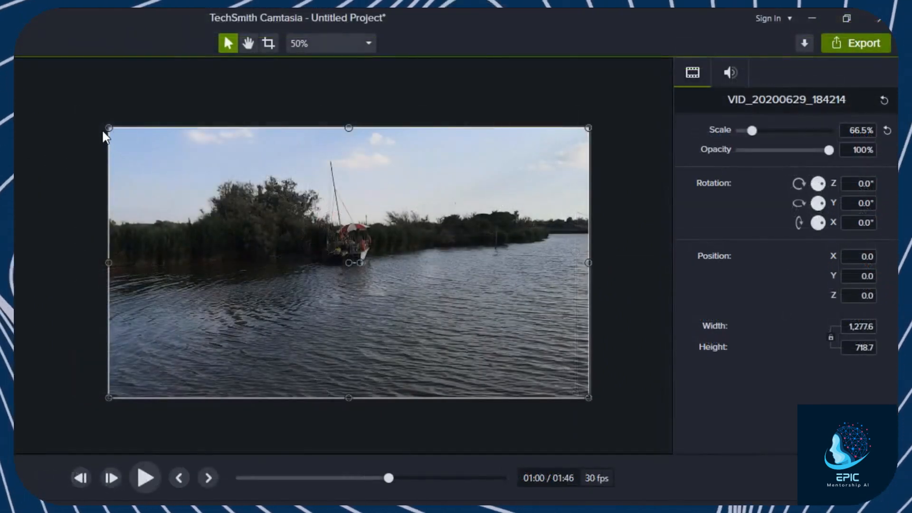
Shrink and move the boat clip on the canvas, and resize it to fill the canvas at 66.7% scale.
{"action": "left_click_drag", "start_coordinate": [109, 127], "coordinate": [256, 170]}
{"action": "left_click_drag", "start_coordinate": [437, 237], "coordinate": [378, 217]}
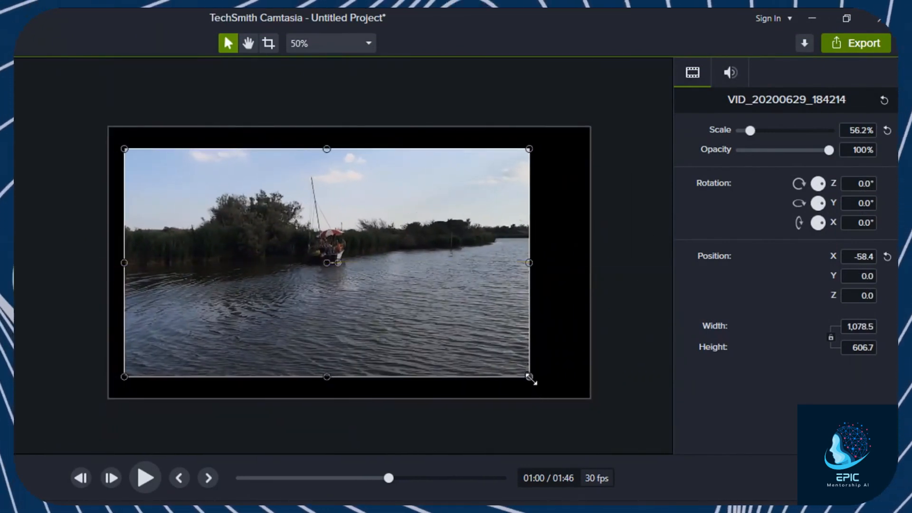
{"action": "left_click_drag", "start_coordinate": [530, 378], "coordinate": [570, 390]}
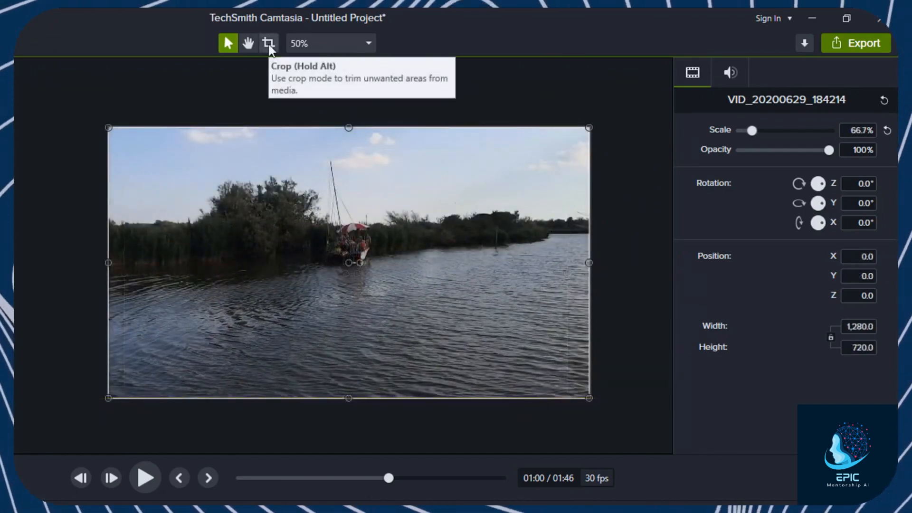
Crop the boat clip from its upper and right edges and move the remaining piece towards the middle of the canvas.
{"action": "left_click", "coordinate": [268, 43]}
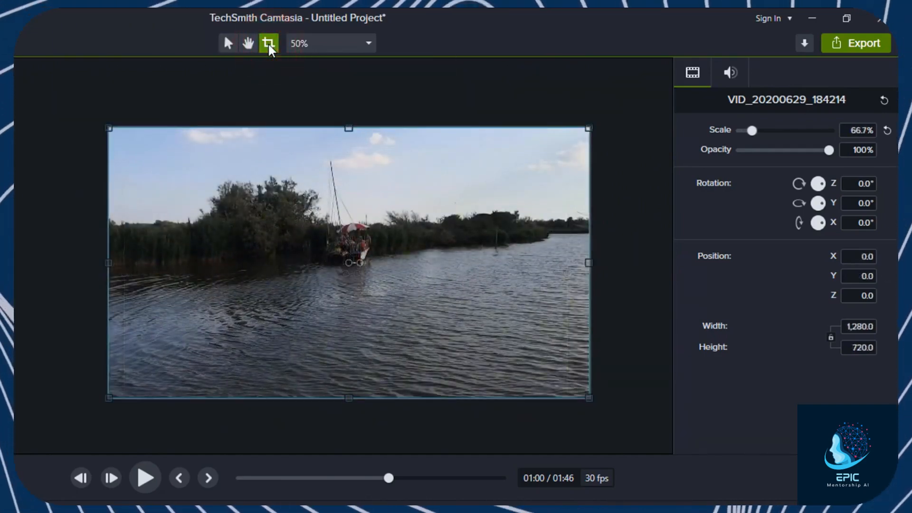
{"action": "left_click_drag", "start_coordinate": [349, 128], "coordinate": [348, 230]}
{"action": "left_click_drag", "start_coordinate": [590, 315], "coordinate": [303, 316]}
{"action": "left_click_drag", "start_coordinate": [206, 322], "coordinate": [377, 258]}
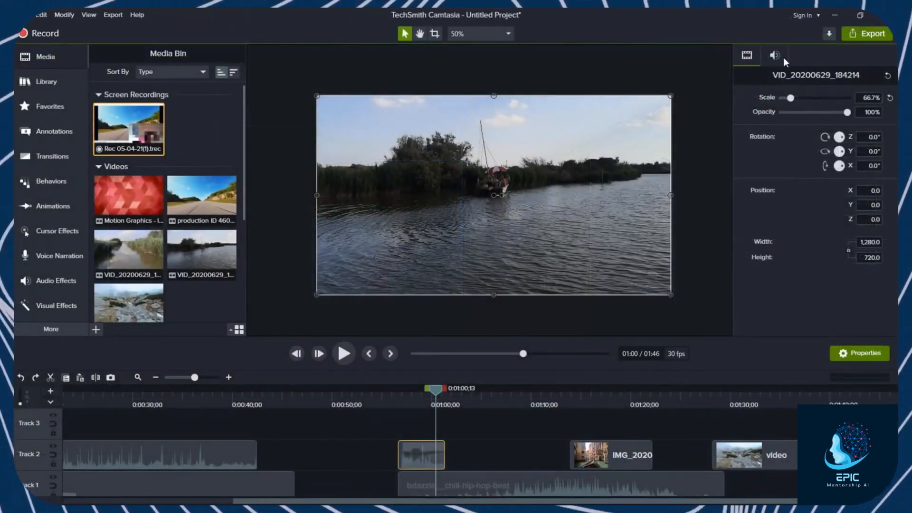
Show the boat clip's audio properties and try raising the music clip's overall volume level on the timeline.
{"action": "left_click", "coordinate": [774, 54]}
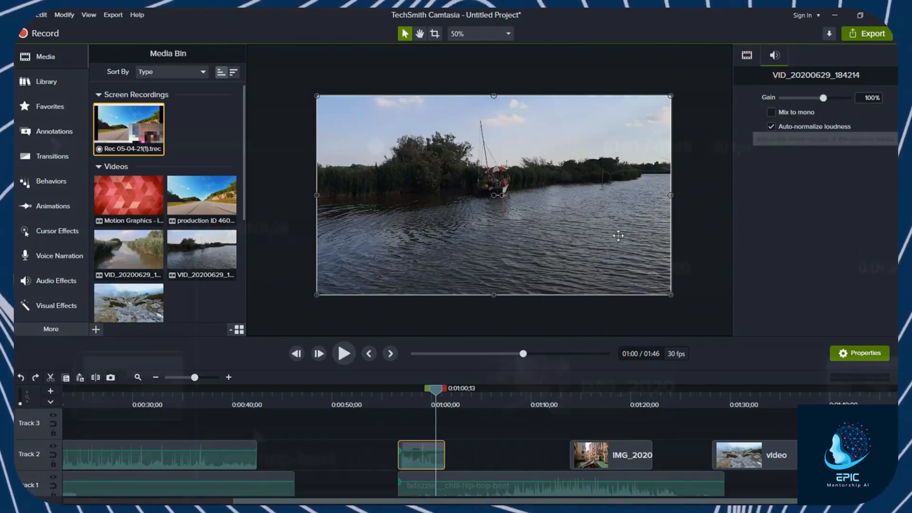
{"action": "left_click", "coordinate": [474, 475]}
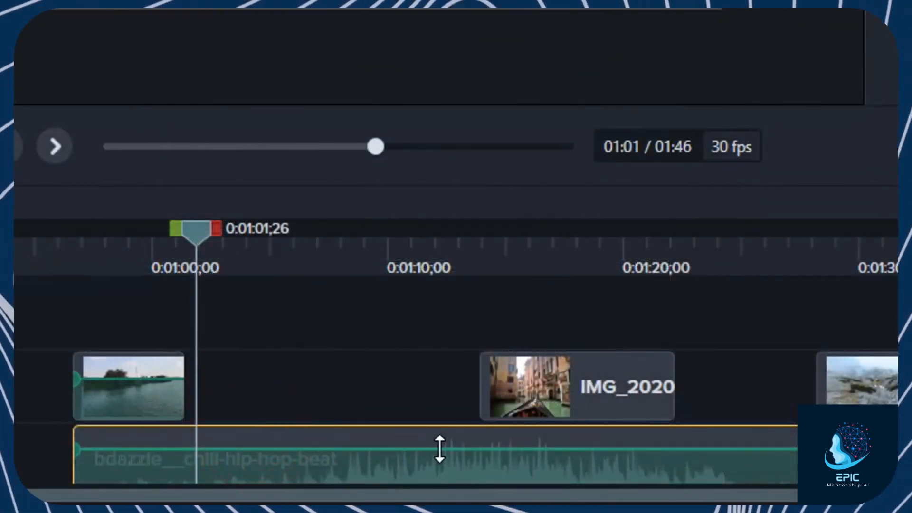
{"action": "mouse_move", "coordinate": [440, 449]}
{"action": "left_mouse_down"}
{"action": "mouse_move", "coordinate": [444, 476]}
{"action": "mouse_move", "coordinate": [444, 438]}
{"action": "left_mouse_up"}
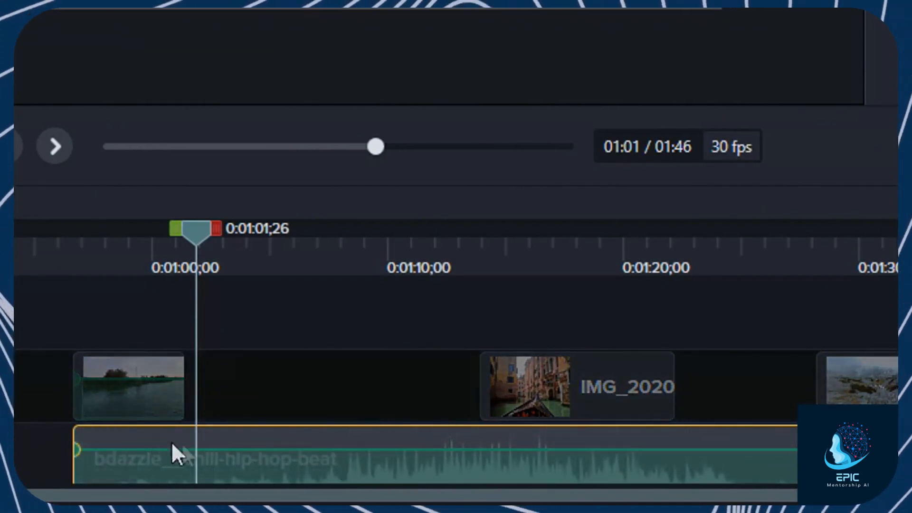
Add three volume points along the music clip, lowering the first, raising the second slightly and lowering the third.
{"action": "double_click", "coordinate": [173, 449]}
{"action": "double_click", "coordinate": [317, 449]}
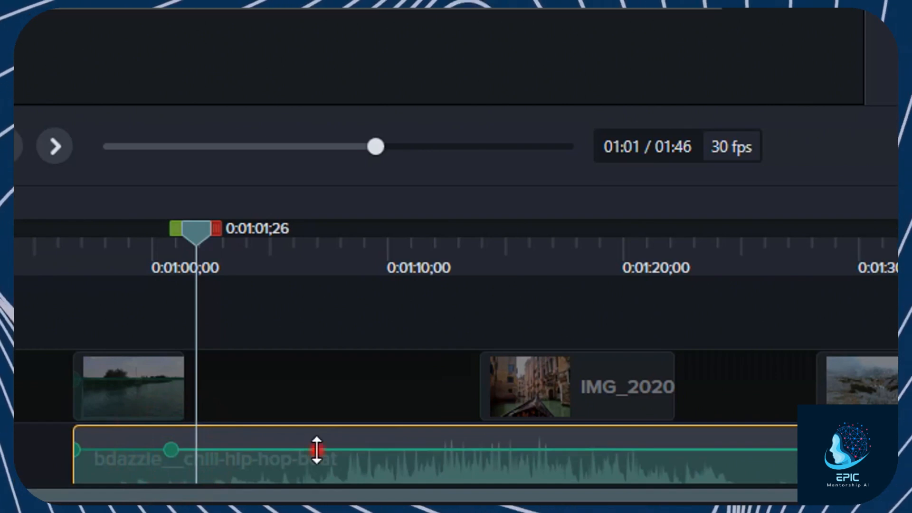
{"action": "left_click_drag", "start_coordinate": [172, 452], "coordinate": [172, 469]}
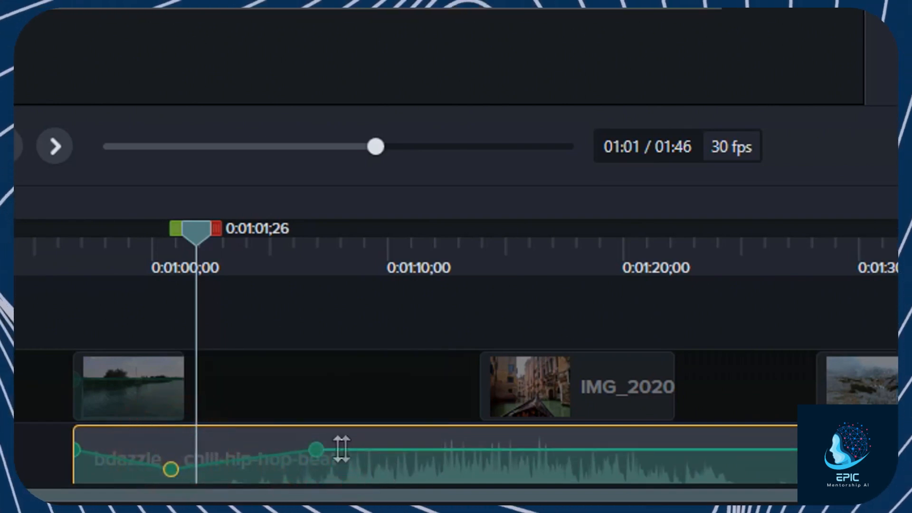
{"action": "left_click_drag", "start_coordinate": [315, 450], "coordinate": [299, 442]}
{"action": "double_click", "coordinate": [470, 442]}
{"action": "left_click_drag", "start_coordinate": [471, 442], "coordinate": [445, 472]}
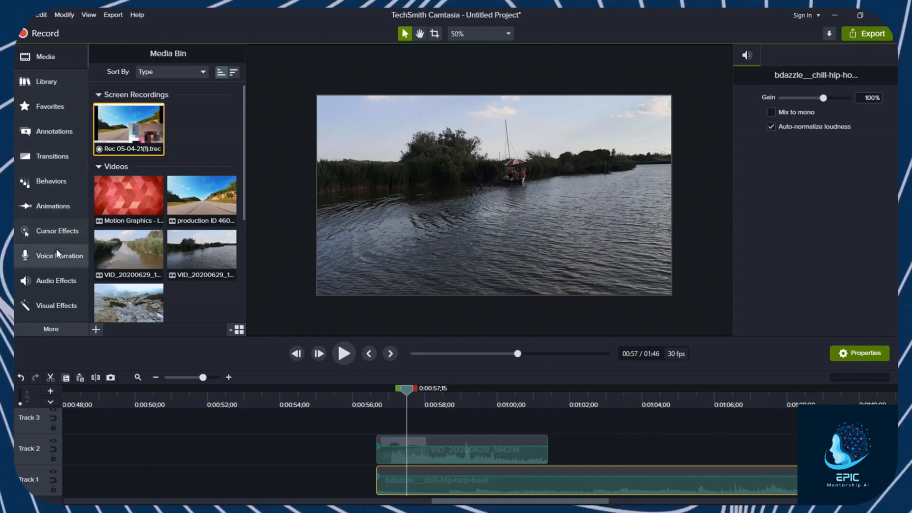
Place the red speech-bubble callout on the upper right of the video at 0:00:57;15 and show the shape annotations.
{"action": "left_click", "coordinate": [61, 132]}
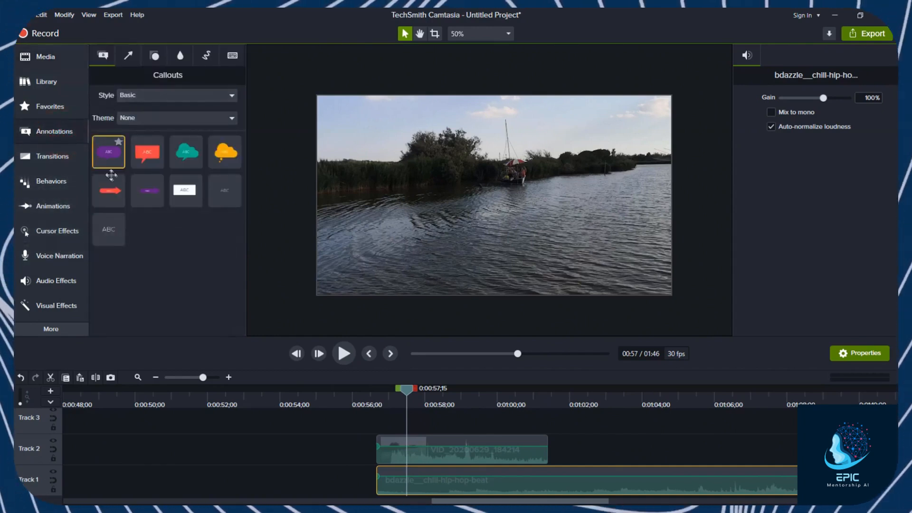
{"action": "mouse_move", "coordinate": [148, 150]}
{"action": "left_mouse_down"}
{"action": "mouse_move", "coordinate": [255, 167]}
{"action": "mouse_move", "coordinate": [589, 152]}
{"action": "mouse_move", "coordinate": [610, 141]}
{"action": "left_mouse_up"}
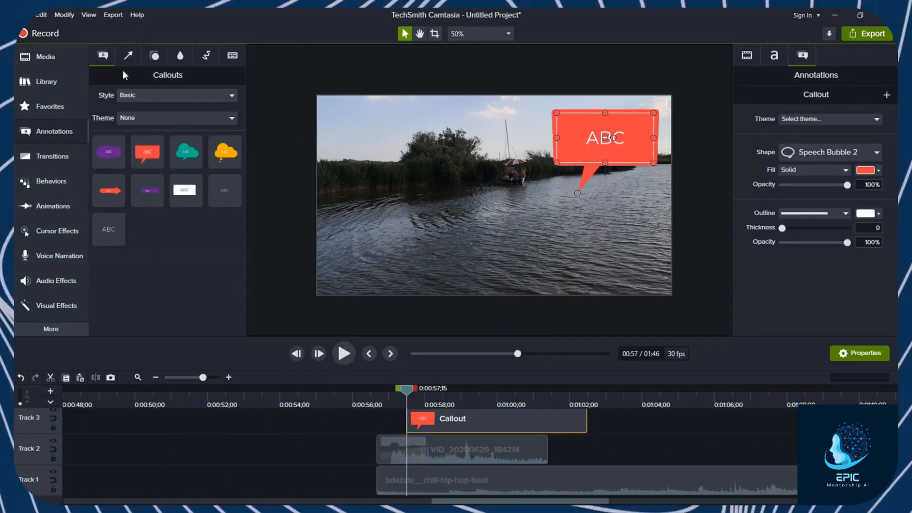
{"action": "left_click", "coordinate": [155, 55]}
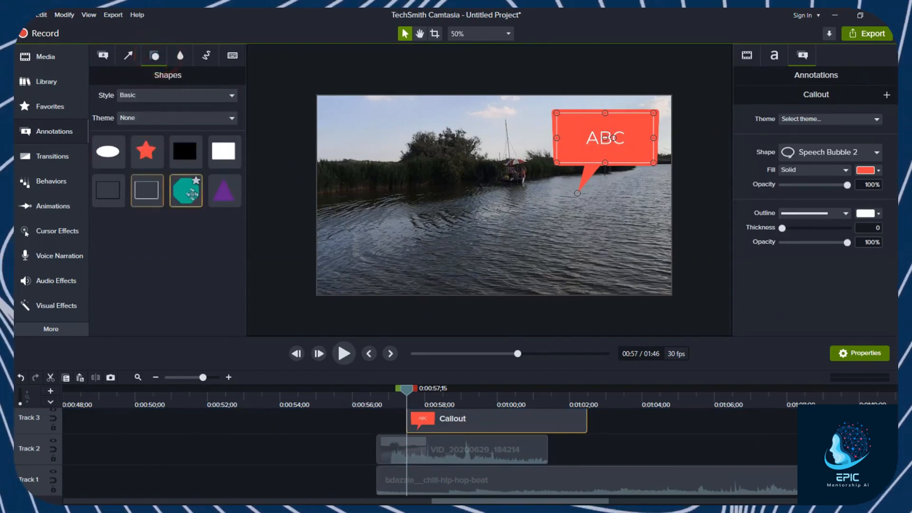
Add a purple triangle shape at the video's upper left and a plain text callout at its lower left.
{"action": "left_click_drag", "start_coordinate": [223, 190], "coordinate": [358, 145]}
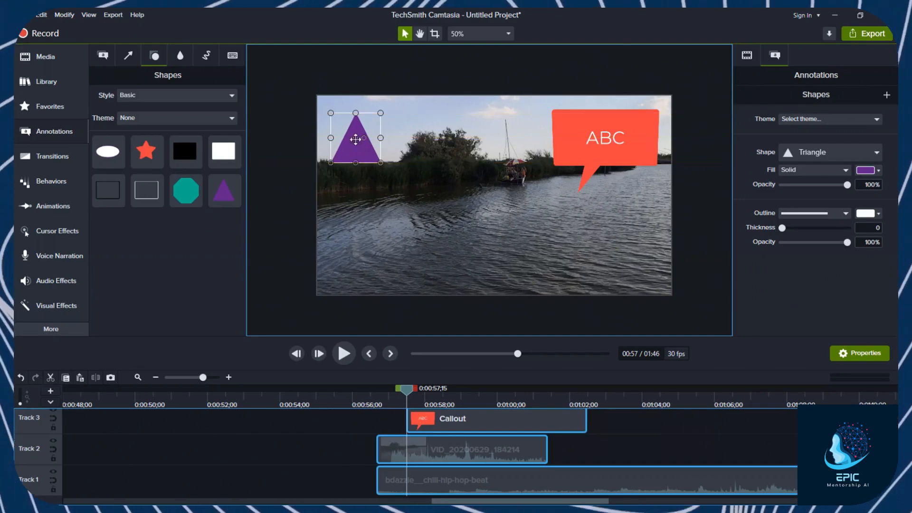
{"action": "left_click", "coordinate": [103, 55]}
{"action": "left_click_drag", "start_coordinate": [104, 230], "coordinate": [412, 199]}
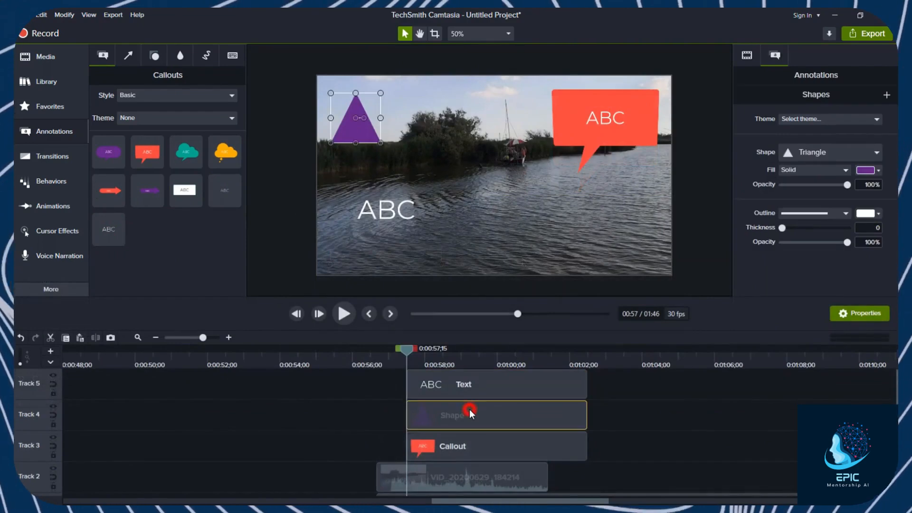
Change the red speech bubble's text to "Hello!" and the plain text callout to "Amazing!".
{"action": "left_click", "coordinate": [464, 448]}
{"action": "left_click", "coordinate": [470, 374]}
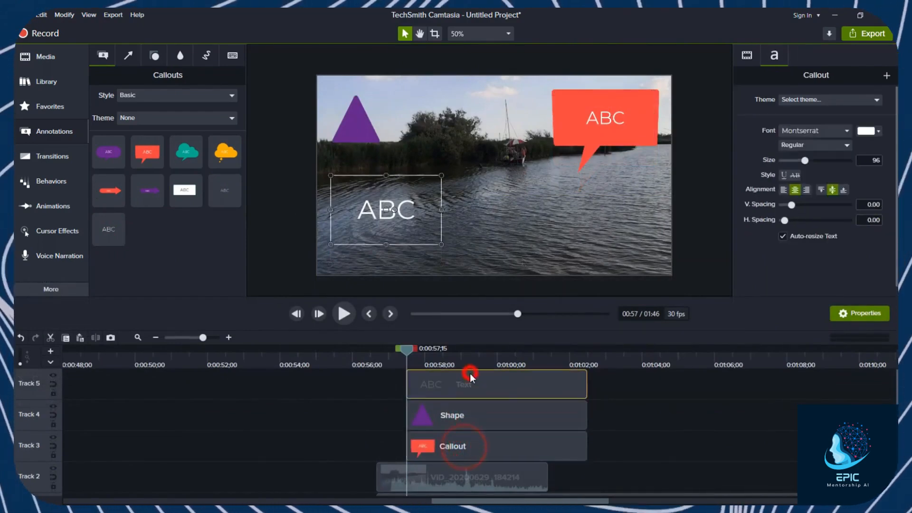
{"action": "mouse_move", "coordinate": [463, 446]}
{"action": "left_mouse_down"}
{"action": "mouse_move", "coordinate": [230, 426]}
{"action": "mouse_move", "coordinate": [145, 446]}
{"action": "mouse_move", "coordinate": [460, 458]}
{"action": "left_mouse_up"}
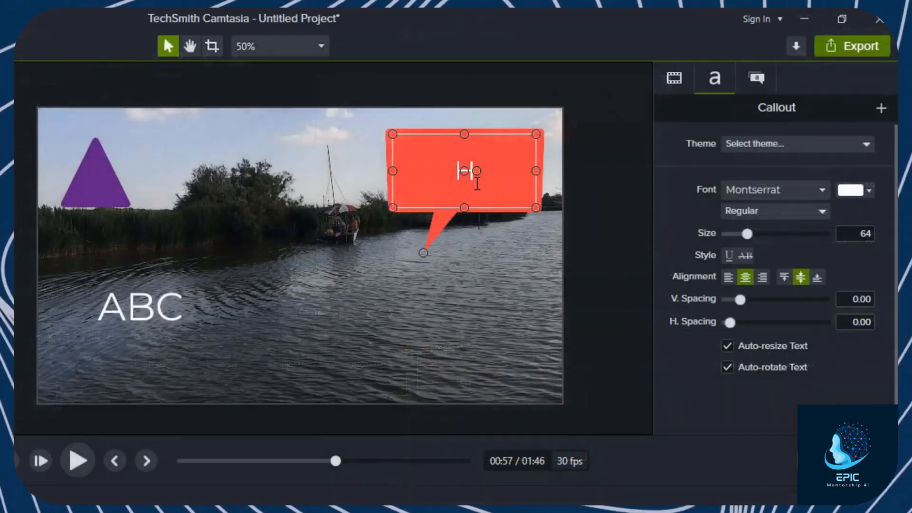
{"action": "type", "text": "ello!"}
{"action": "left_click", "coordinate": [179, 304]}
{"action": "type", "text": "Amazing!"}
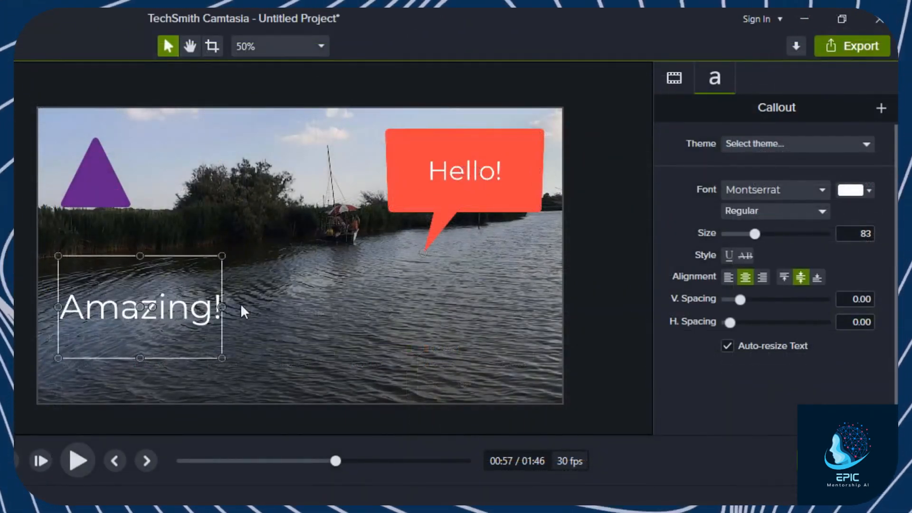
Look through the speech bubble's visual, text and annotation properties and set its text colour to yellow #F6FF05.
{"action": "left_click", "coordinate": [466, 157]}
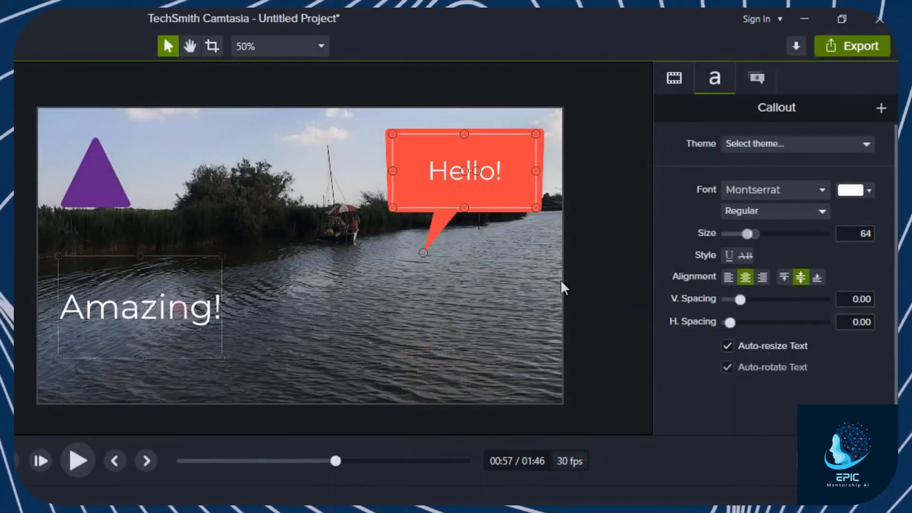
{"action": "left_click", "coordinate": [674, 78]}
{"action": "left_click", "coordinate": [715, 78]}
{"action": "left_click", "coordinate": [758, 78]}
{"action": "left_click", "coordinate": [715, 78]}
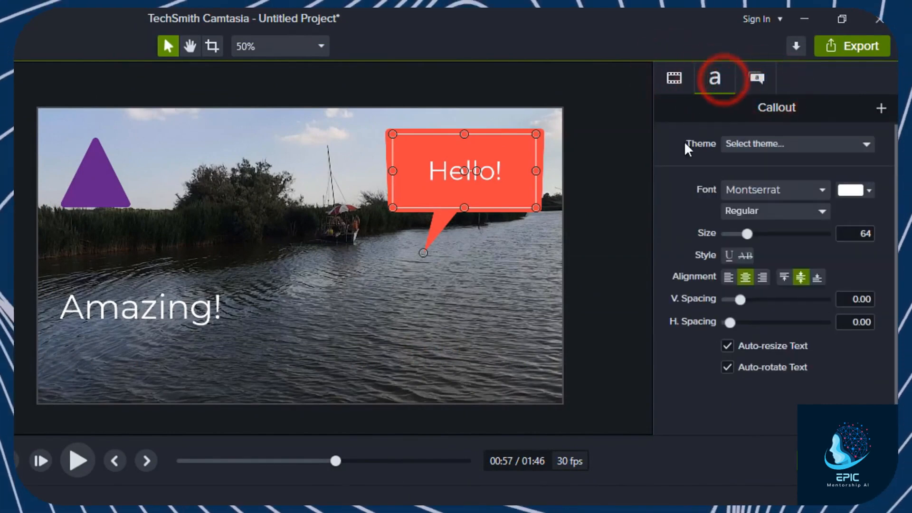
{"action": "left_click", "coordinate": [864, 194]}
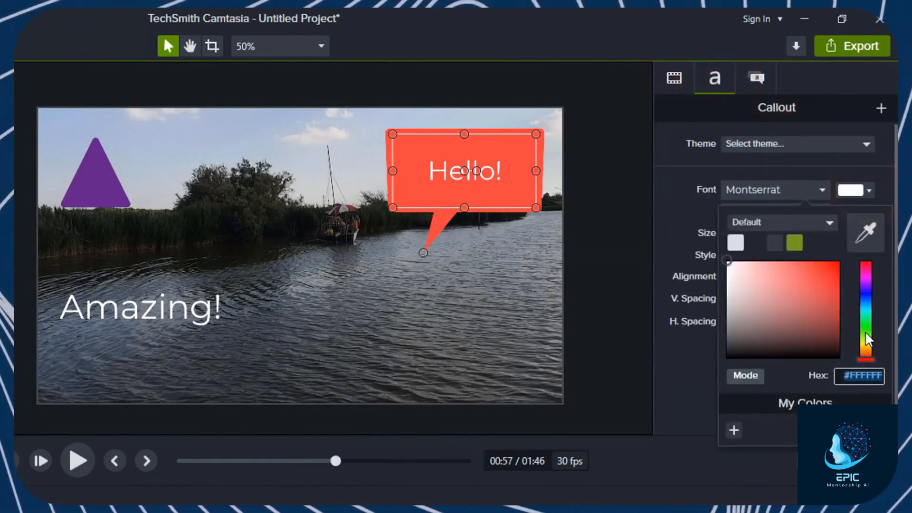
{"action": "left_click", "coordinate": [865, 344]}
{"action": "left_click_drag", "start_coordinate": [808, 301], "coordinate": [839, 260]}
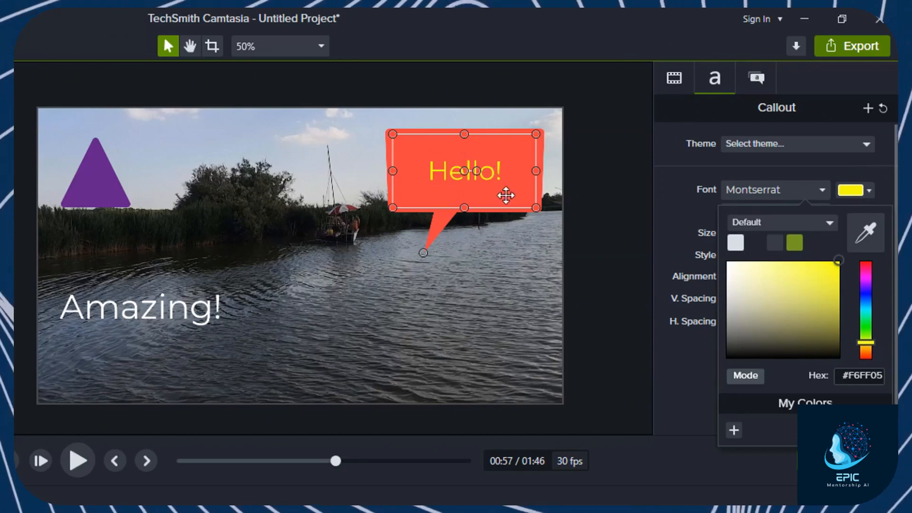
{"action": "left_click", "coordinate": [503, 195]}
Enlarge the speech bubble's text to size 109, try right and left alignment, and centre-align it.
{"action": "left_click_drag", "start_coordinate": [747, 234], "coordinate": [765, 234]}
{"action": "left_click", "coordinate": [762, 277]}
{"action": "left_click", "coordinate": [730, 277]}
{"action": "left_click", "coordinate": [745, 278]}
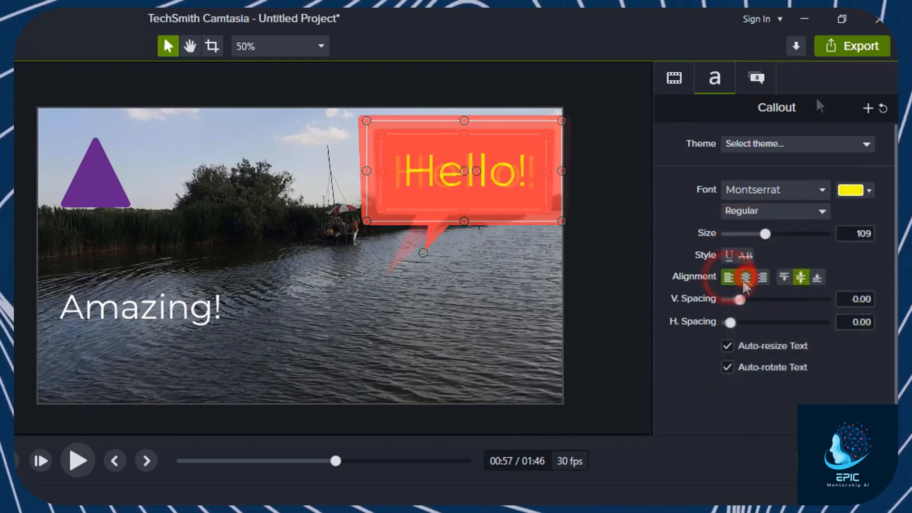
Try other callout shapes, choose Speech Bubble 1 and move its tail tip up beside the boat.
{"action": "left_click", "coordinate": [756, 78]}
{"action": "left_click", "coordinate": [844, 229]}
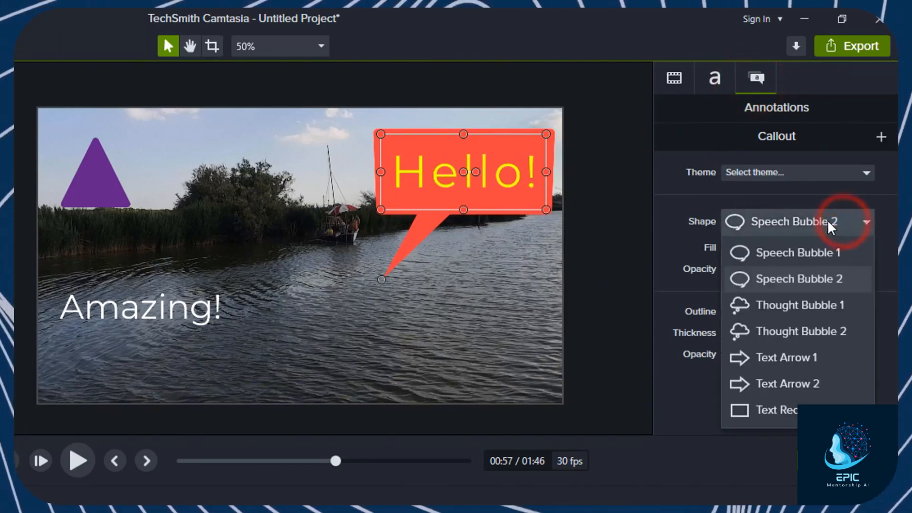
{"action": "left_click", "coordinate": [789, 305]}
{"action": "left_click", "coordinate": [856, 223]}
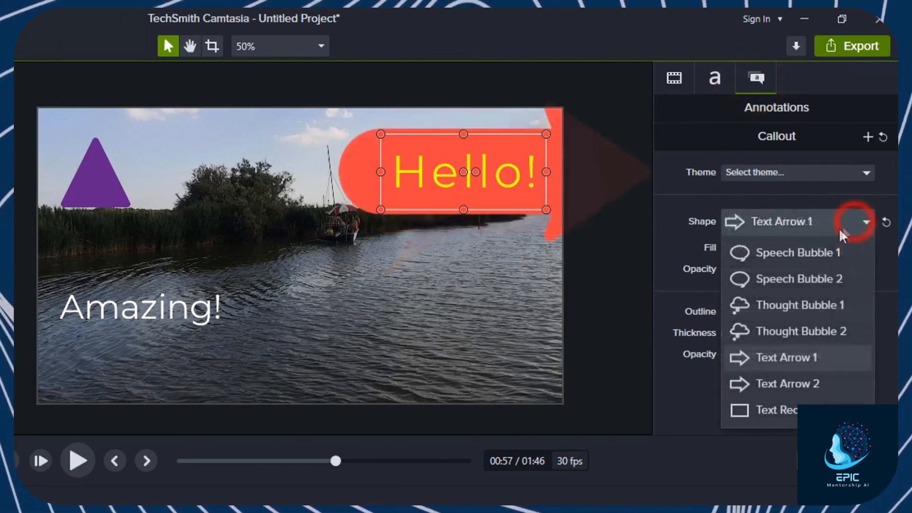
{"action": "left_click", "coordinate": [812, 254]}
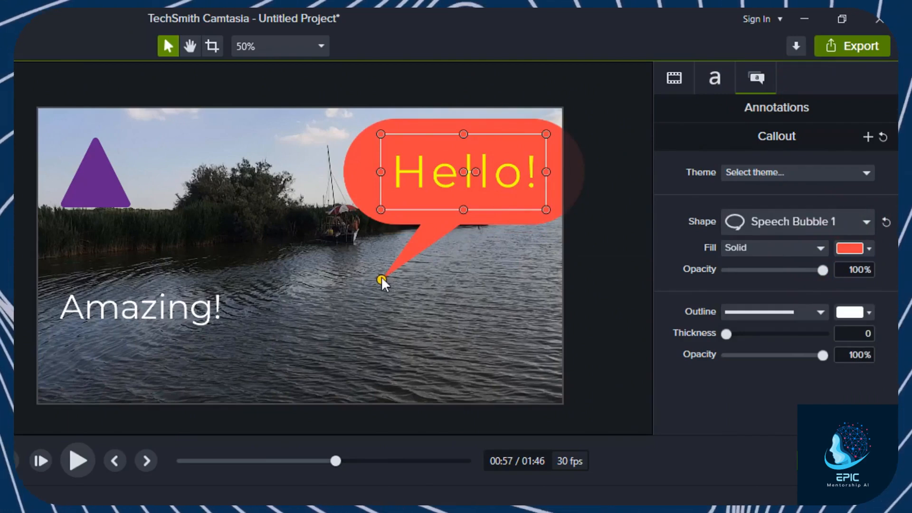
{"action": "left_click_drag", "start_coordinate": [381, 280], "coordinate": [357, 245]}
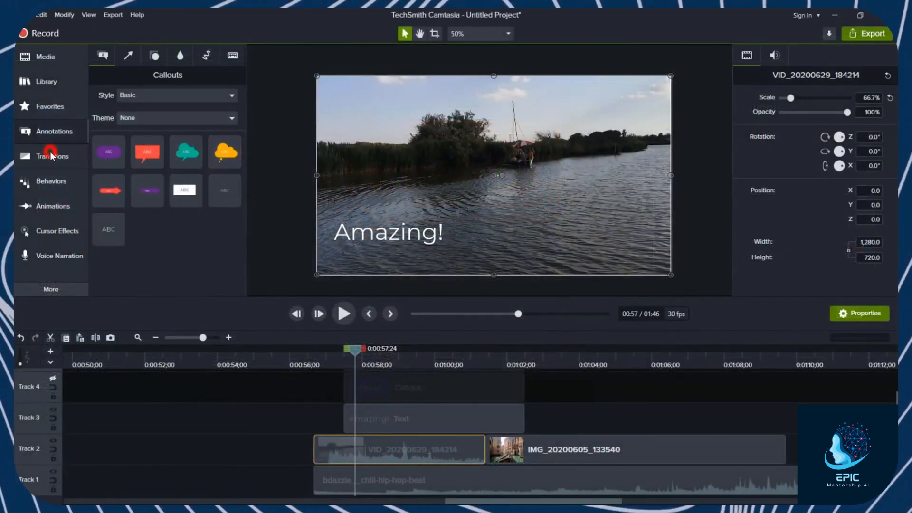
Add the Spin Zoom transition between the boat clip and the Venice image and preview it.
{"action": "left_click", "coordinate": [50, 156]}
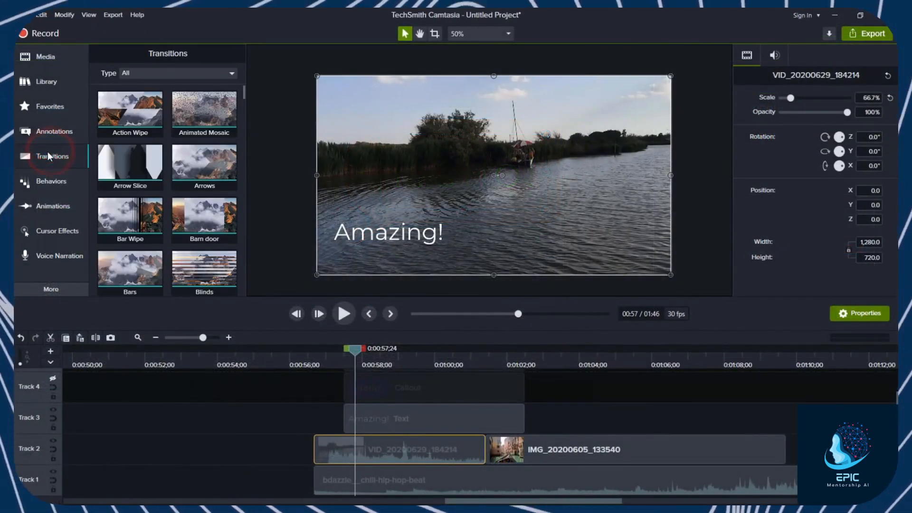
{"action": "left_click_drag", "start_coordinate": [243, 93], "coordinate": [240, 270]}
{"action": "left_click_drag", "start_coordinate": [209, 140], "coordinate": [322, 456]}
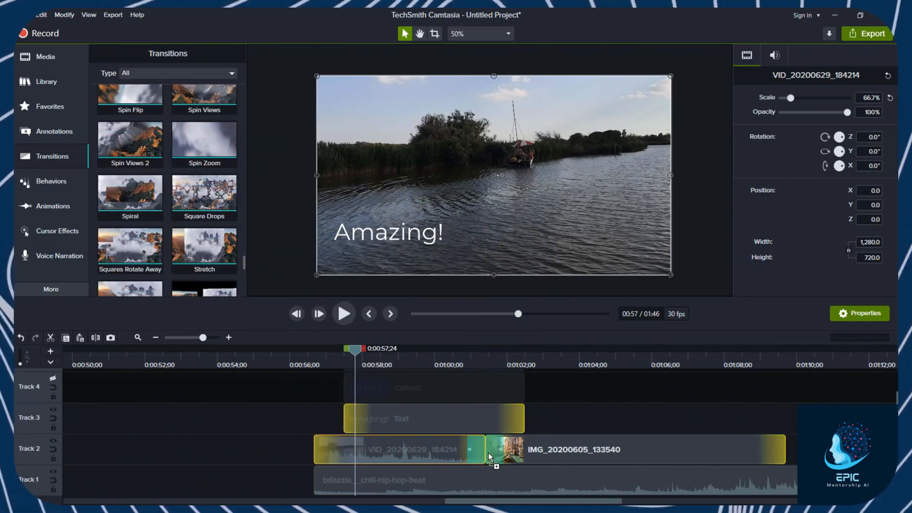
{"action": "left_click", "coordinate": [344, 314]}
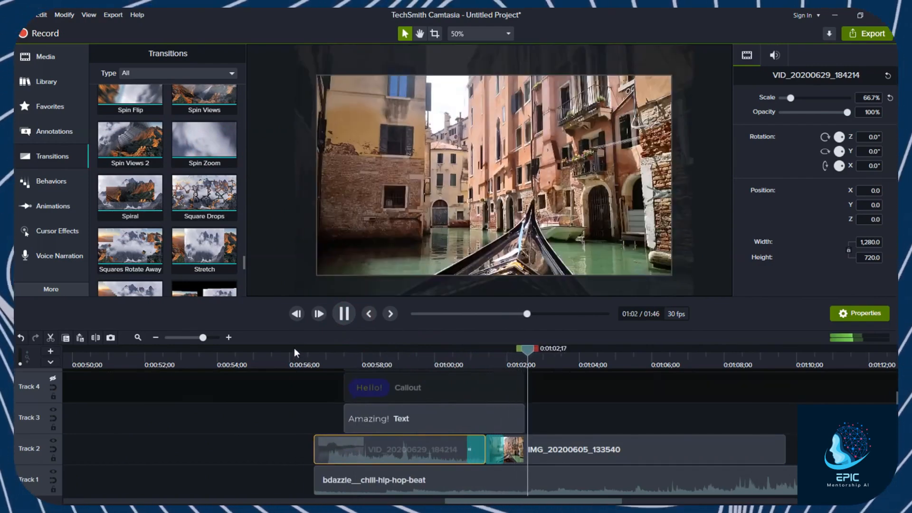
{"action": "left_click", "coordinate": [345, 313]}
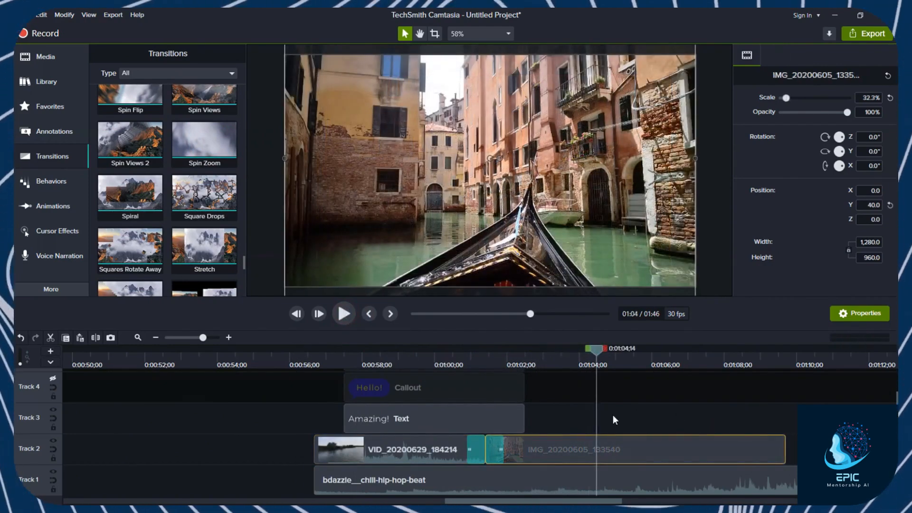
{"action": "left_click", "coordinate": [493, 449]}
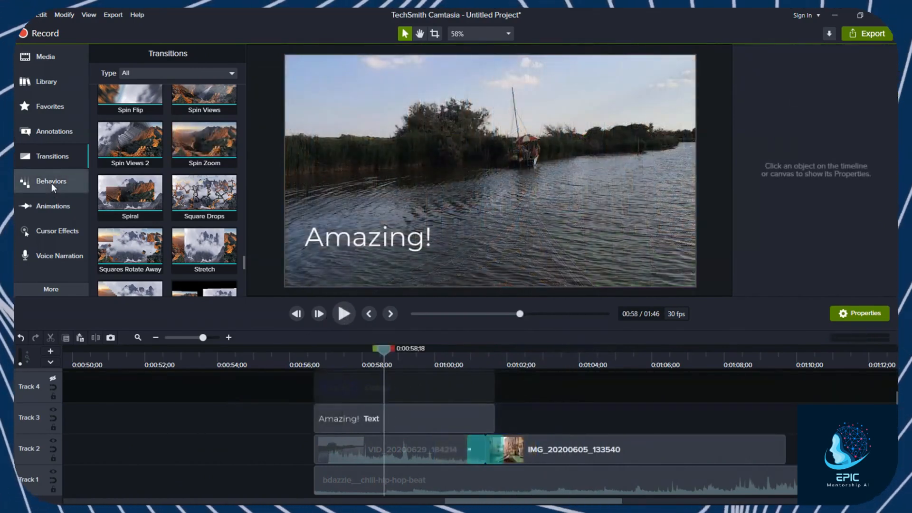
Apply the Reveal behavior to the "Amazing!" text on Track 3 and play it back.
{"action": "left_click", "coordinate": [51, 184]}
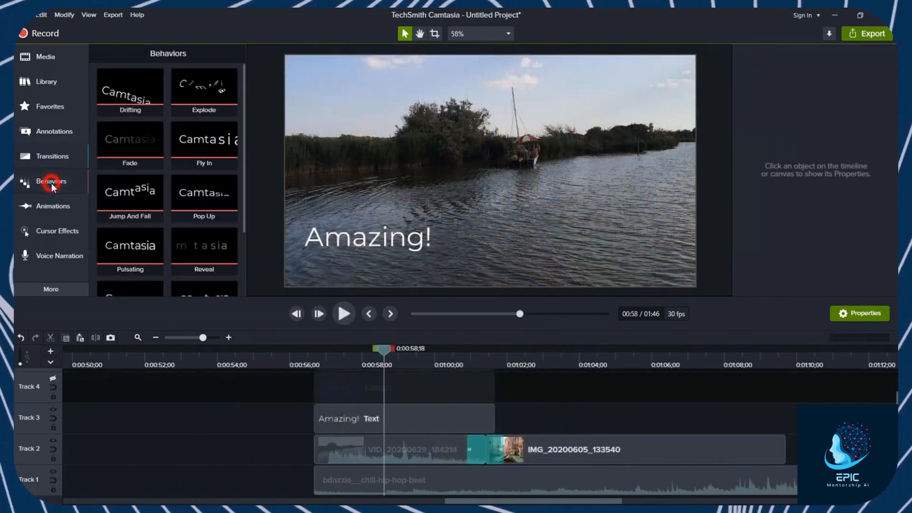
{"action": "left_click_drag", "start_coordinate": [204, 247], "coordinate": [409, 418]}
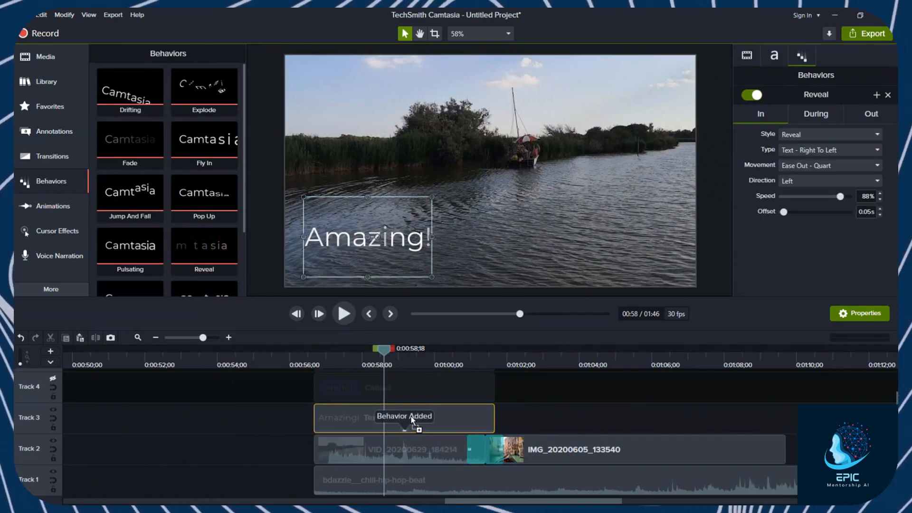
{"action": "left_click", "coordinate": [344, 314]}
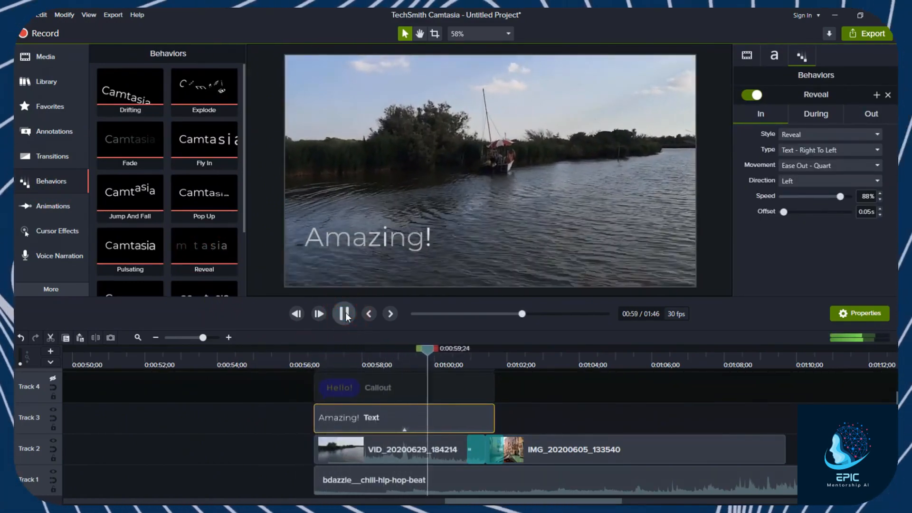
{"action": "left_click", "coordinate": [345, 314]}
Review the text properties and the Reveal behavior's In, During and Out settings, and scrub through the text's animation.
{"action": "left_click", "coordinate": [774, 55]}
{"action": "left_click", "coordinate": [803, 57]}
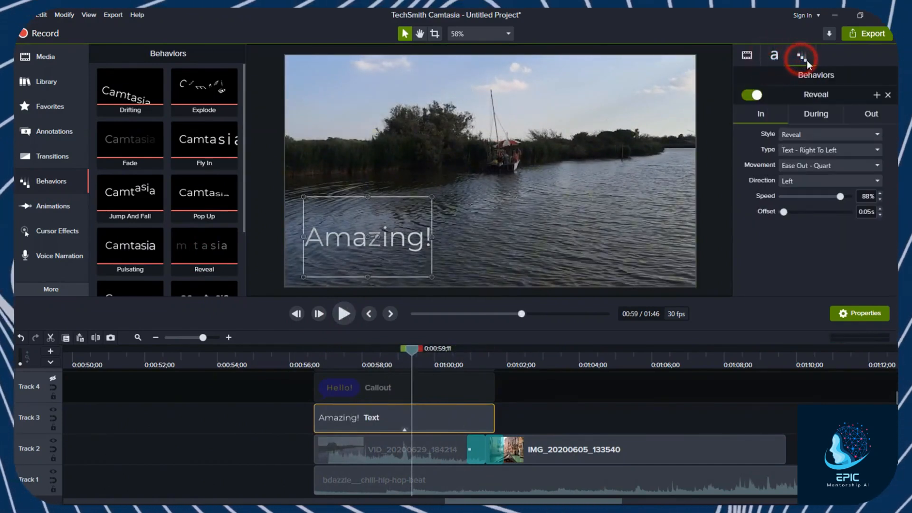
{"action": "left_click", "coordinate": [813, 118]}
{"action": "left_click", "coordinate": [868, 115]}
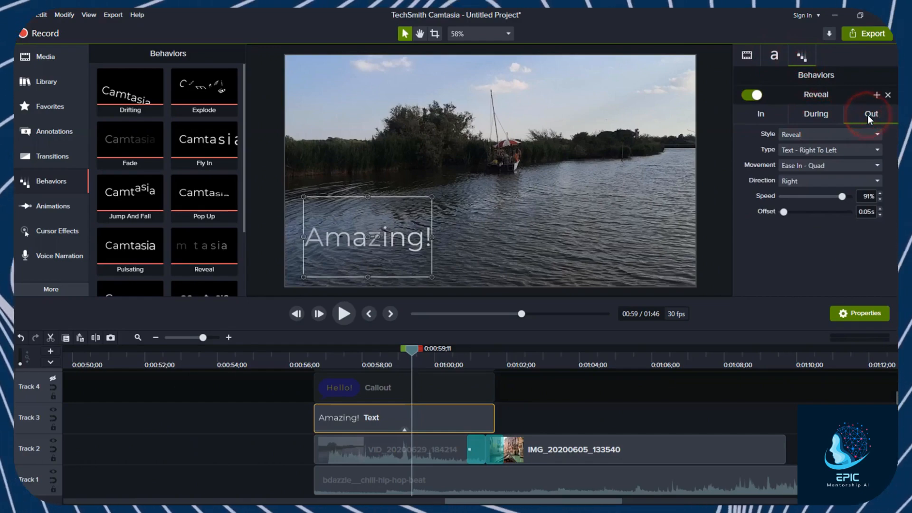
{"action": "left_click_drag", "start_coordinate": [324, 365], "coordinate": [522, 358]}
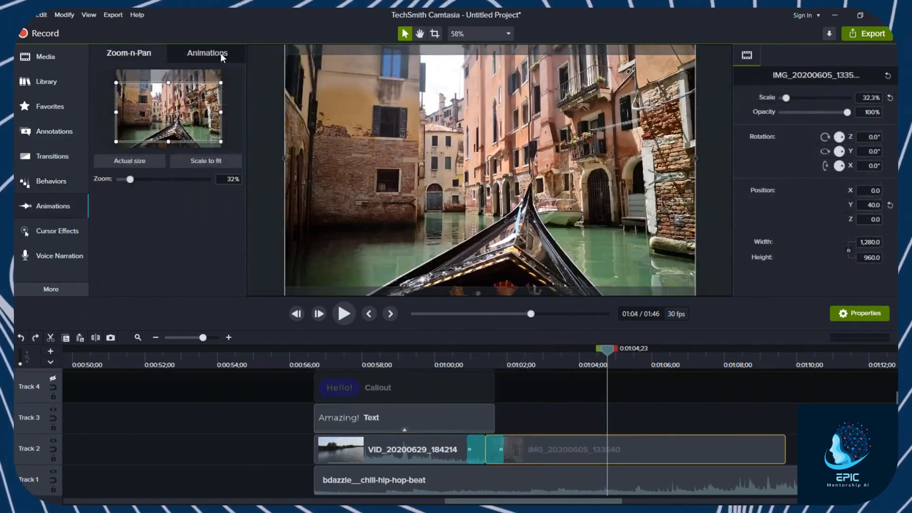
Add a Scale Up animation to the Venice image near 0:01:05 on Track 2 and preview it.
{"action": "left_click", "coordinate": [221, 56]}
{"action": "scroll", "coordinate": [130, 96], "scroll_direction": "down", "scroll_amount": 1}
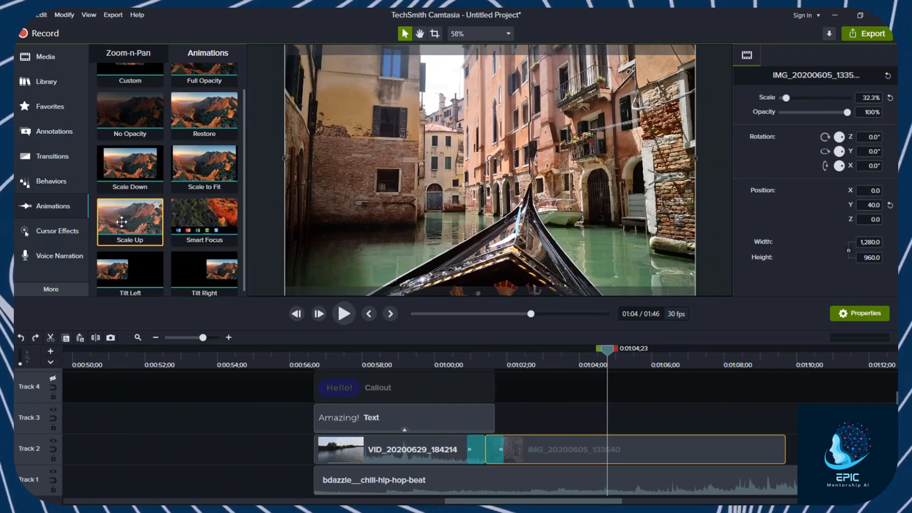
{"action": "left_click_drag", "start_coordinate": [122, 216], "coordinate": [618, 453]}
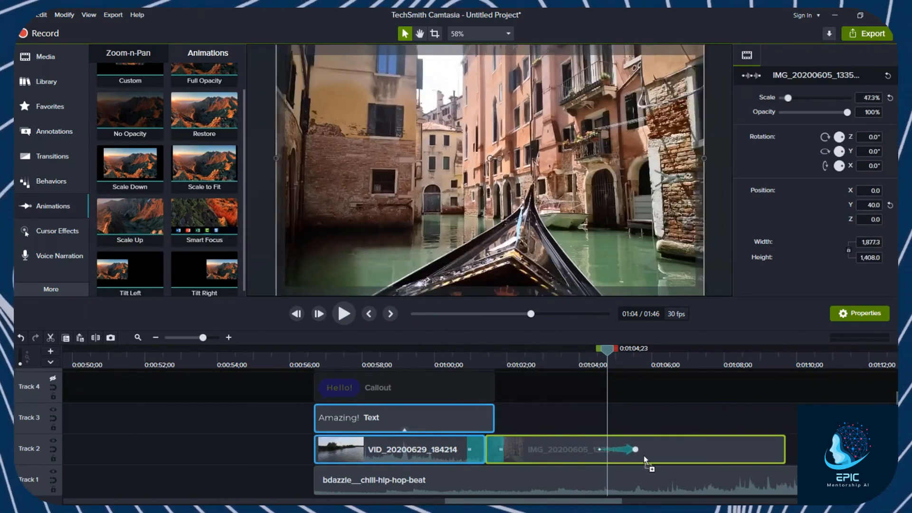
{"action": "left_click", "coordinate": [344, 314]}
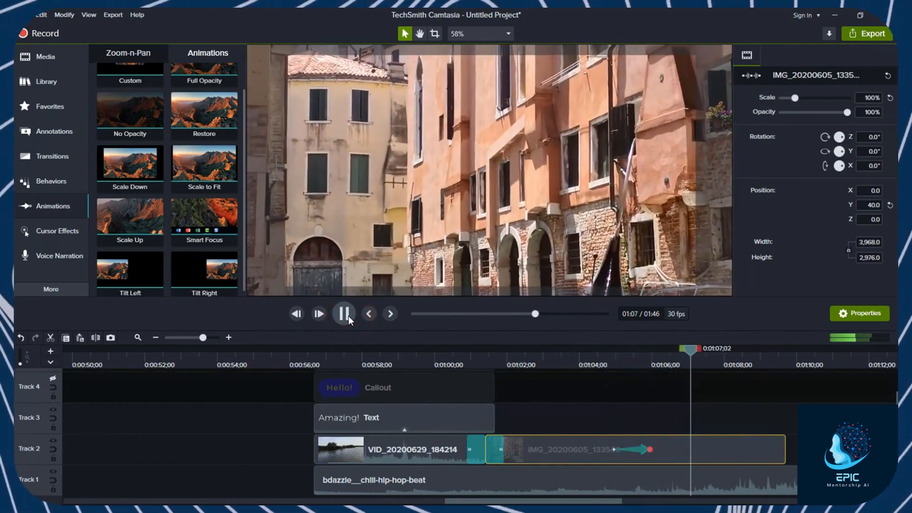
{"action": "left_click", "coordinate": [345, 314]}
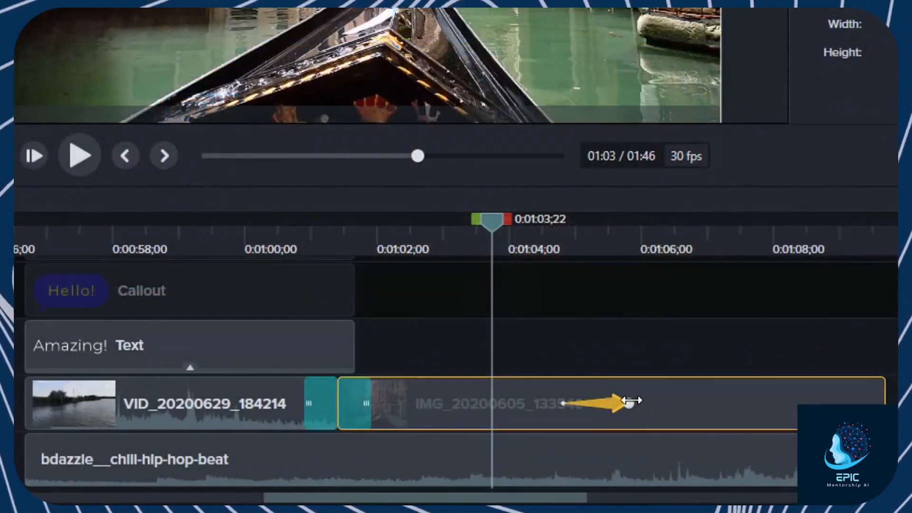
Reframe the Venice image at the animation's end to scale 61.9% and position X -620.7, Y 296.9, and preview it.
{"action": "left_click", "coordinate": [649, 450]}
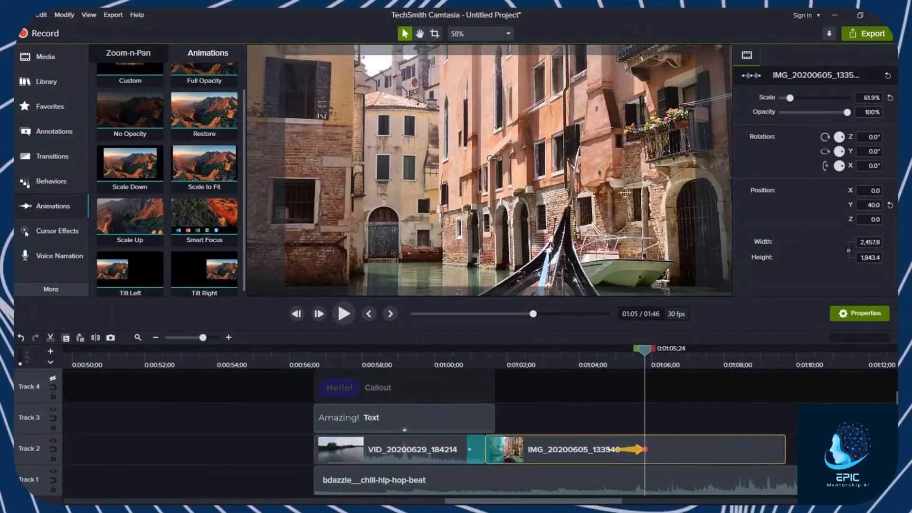
{"action": "left_click_drag", "start_coordinate": [625, 193], "coordinate": [419, 282]}
{"action": "left_click", "coordinate": [352, 316]}
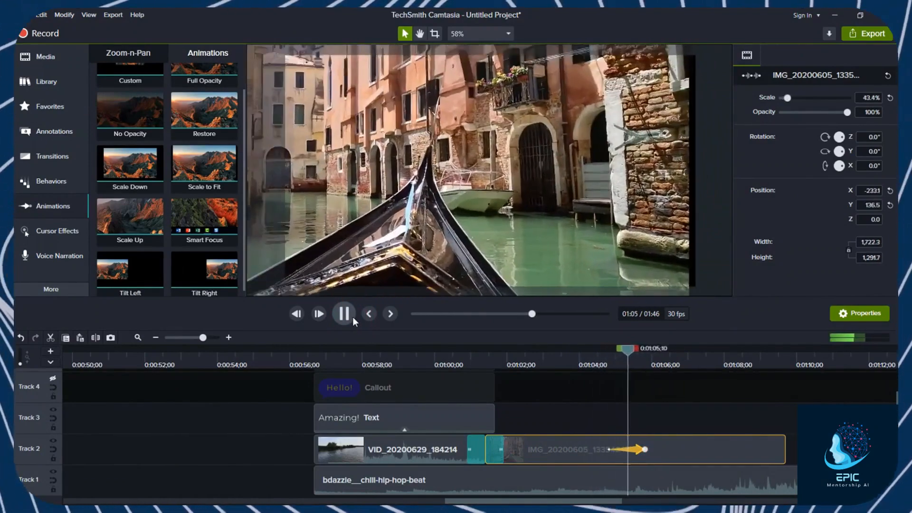
{"action": "left_click", "coordinate": [353, 318]}
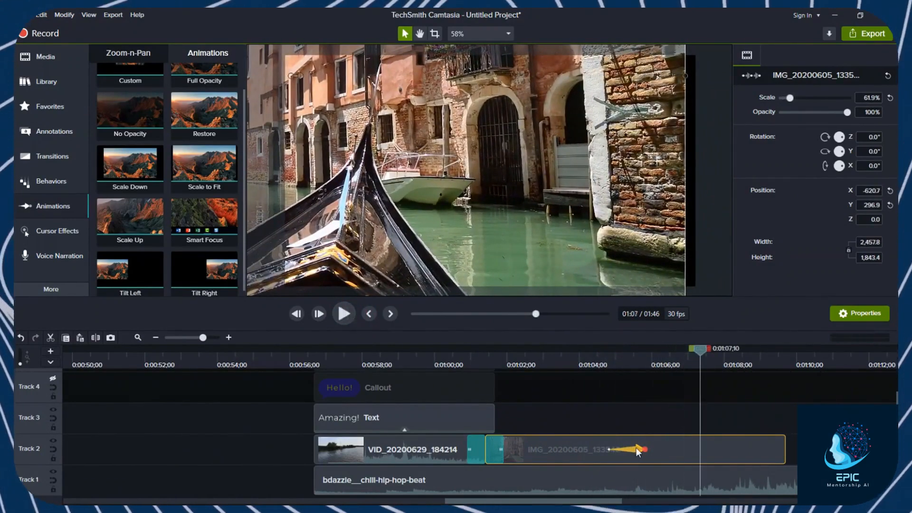
Delete the Scale Up animation from the Venice image.
{"action": "right_click", "coordinate": [634, 448]}
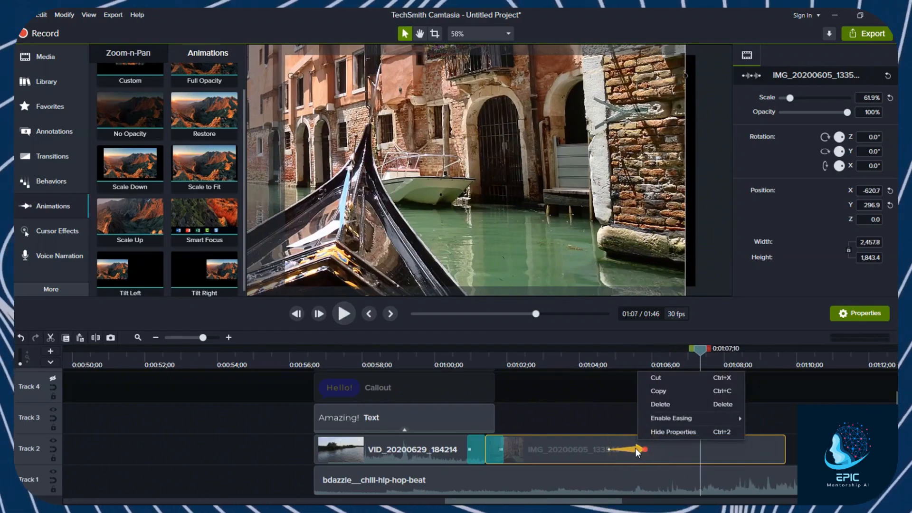
{"action": "left_click", "coordinate": [664, 404]}
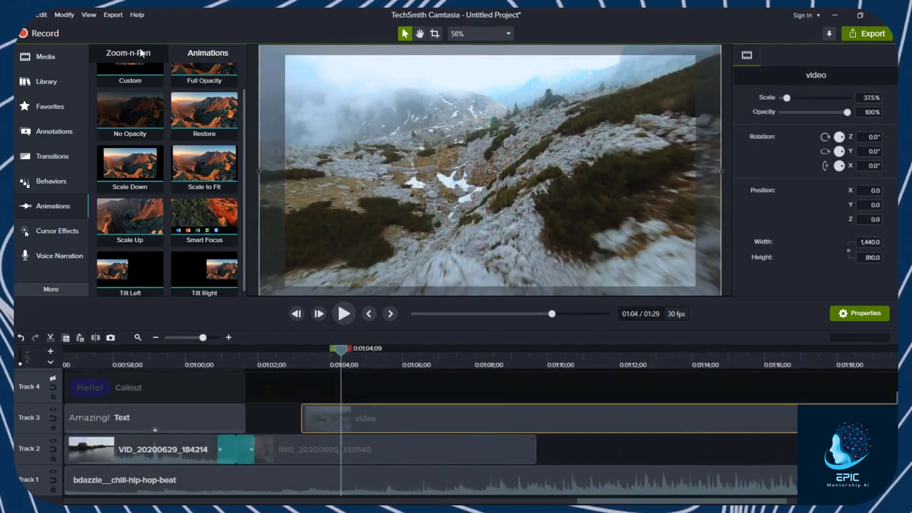
Add a Zoom-n-Pan animation at 0:01:04;09 that zooms the mountain video to about 77% on its upper part.
{"action": "left_click", "coordinate": [139, 53]}
{"action": "left_click_drag", "start_coordinate": [116, 142], "coordinate": [163, 94]}
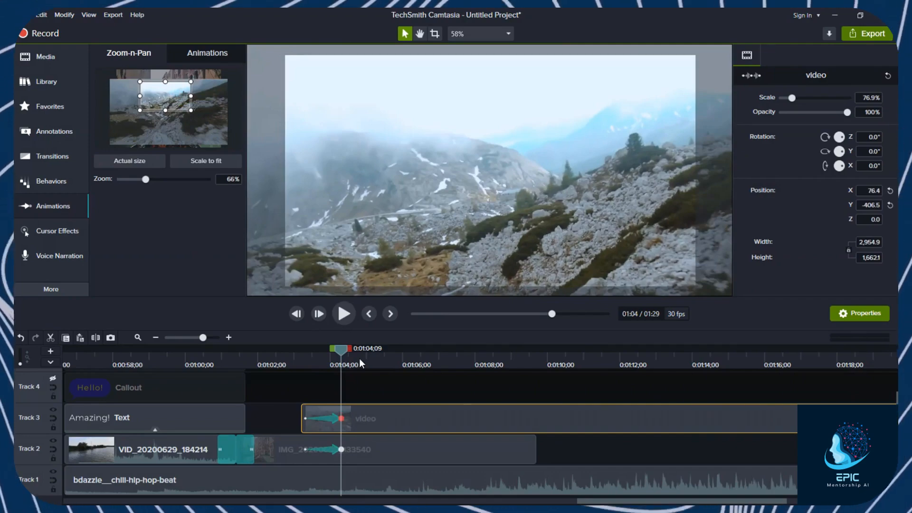
Add another Zoom-n-Pan animation just after 0:01:04;09 that pans the mountain video to its lower-left part, and preview it.
{"action": "mouse_move", "coordinate": [359, 359]}
{"action": "left_mouse_down"}
{"action": "mouse_move", "coordinate": [295, 350]}
{"action": "mouse_move", "coordinate": [376, 352]}
{"action": "left_mouse_up"}
{"action": "left_click_drag", "start_coordinate": [172, 96], "coordinate": [155, 130]}
{"action": "mouse_move", "coordinate": [378, 350]}
{"action": "left_mouse_down"}
{"action": "mouse_move", "coordinate": [307, 349]}
{"action": "mouse_move", "coordinate": [396, 347]}
{"action": "left_mouse_up"}
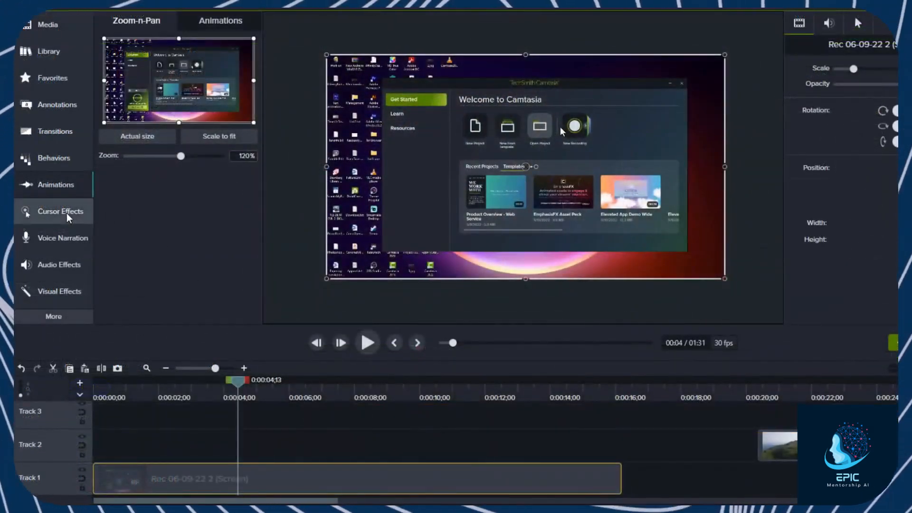
Apply the Cursor Spotlight effect to the screen recording on Track 1 and preview it near 0:00:04.
{"action": "left_click", "coordinate": [67, 217]}
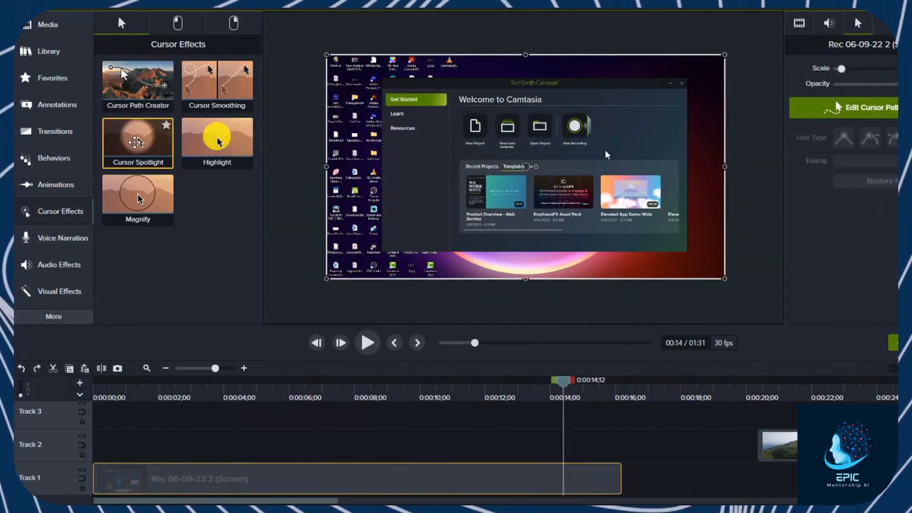
{"action": "left_click_drag", "start_coordinate": [135, 142], "coordinate": [325, 486]}
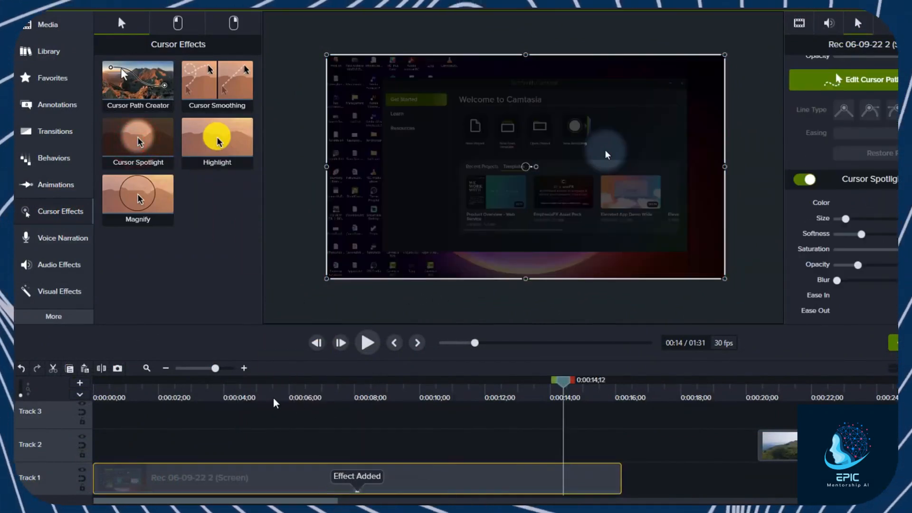
{"action": "left_click_drag", "start_coordinate": [198, 380], "coordinate": [214, 381]}
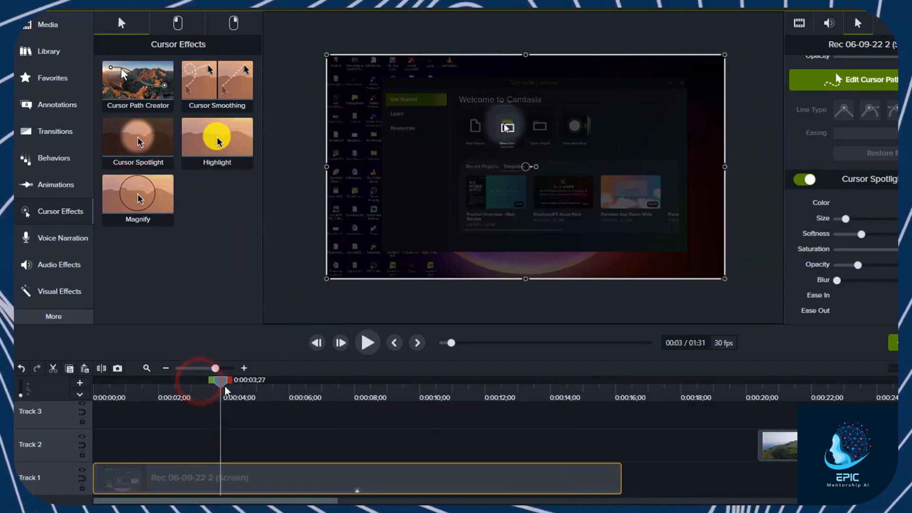
{"action": "left_click_drag", "start_coordinate": [214, 382], "coordinate": [261, 382]}
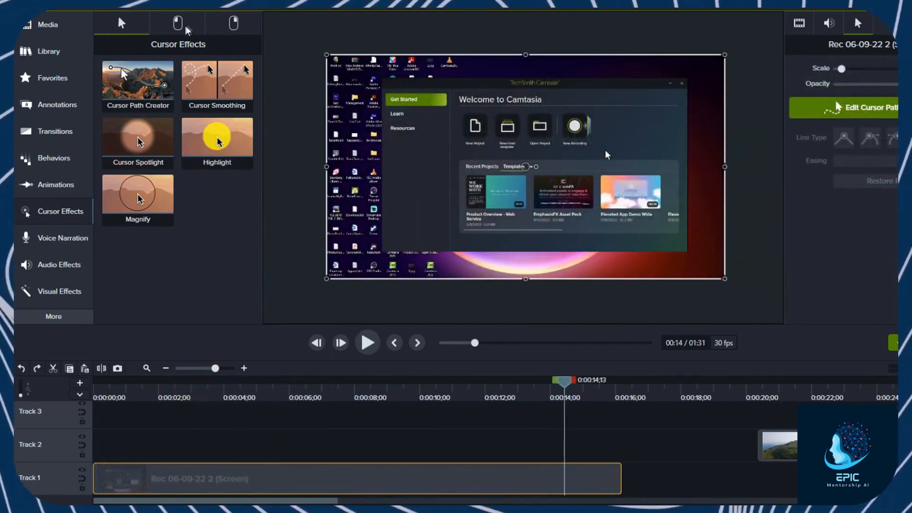
Add the Rings left-click effect to the screen recording on Track 1, preview it, and disable it.
{"action": "left_click", "coordinate": [178, 24]}
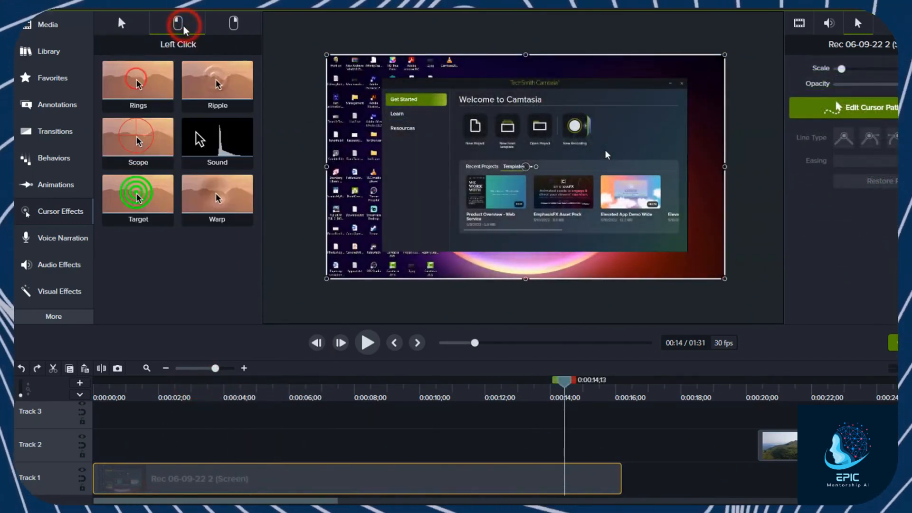
{"action": "left_click_drag", "start_coordinate": [137, 85], "coordinate": [357, 477]}
{"action": "left_click_drag", "start_coordinate": [204, 390], "coordinate": [490, 403]}
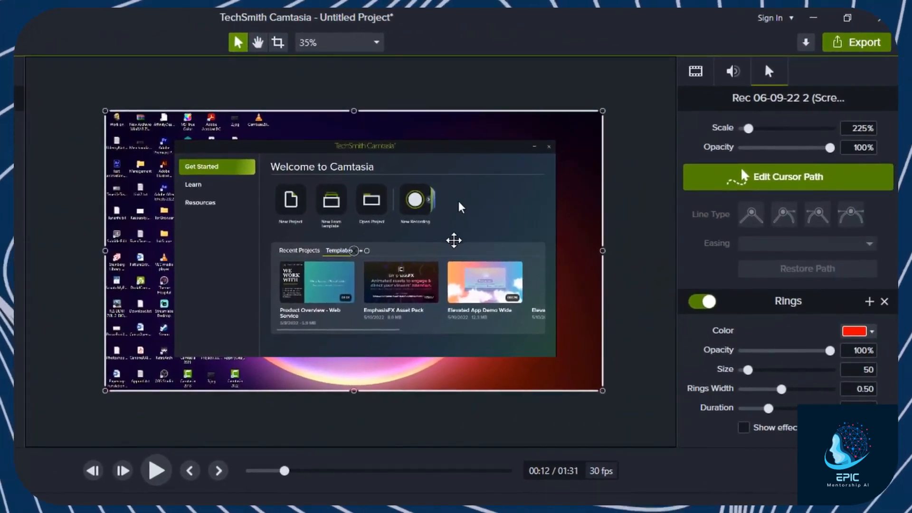
{"action": "left_click", "coordinate": [708, 303]}
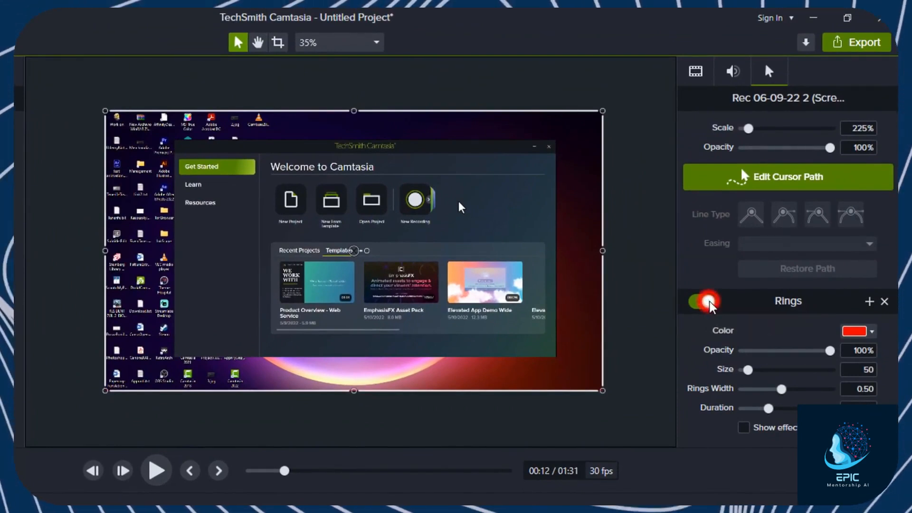
Start editing the screen recording's cursor path with the Simplify Existing Path option.
{"action": "left_click", "coordinate": [834, 180]}
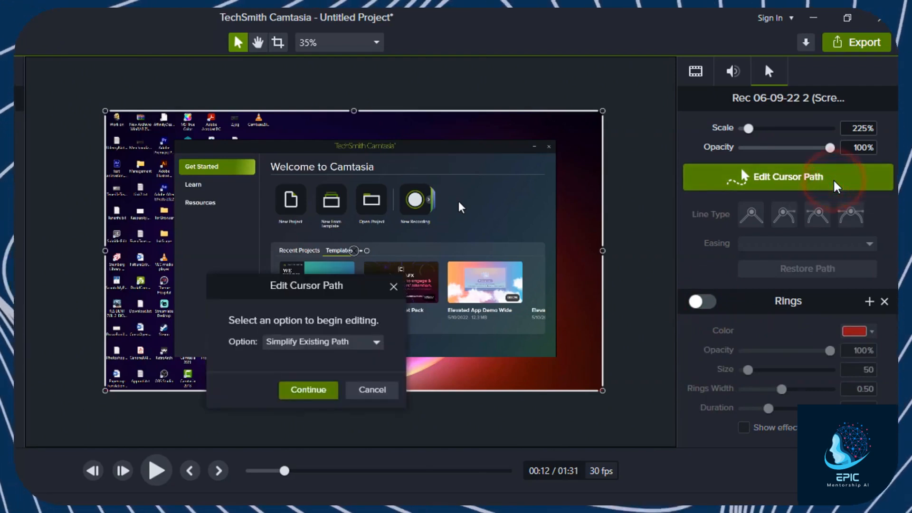
{"action": "left_click", "coordinate": [365, 343]}
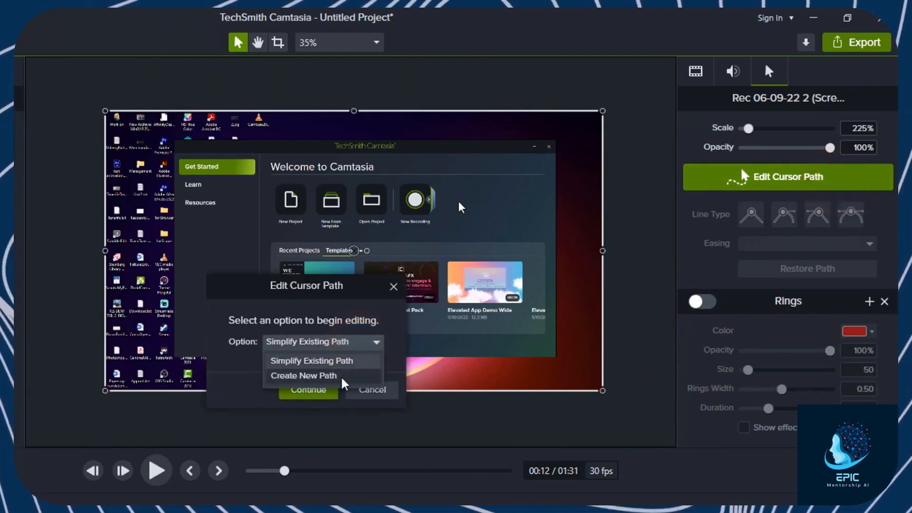
{"action": "left_click", "coordinate": [350, 360]}
{"action": "left_click", "coordinate": [335, 387]}
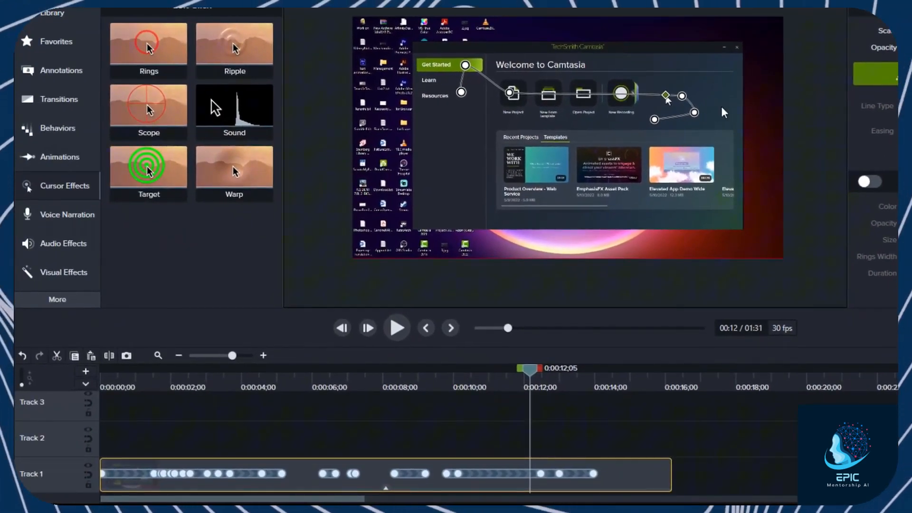
Reshape the end of the cursor path by moving its last three points and bending the segment before them downward.
{"action": "left_click_drag", "start_coordinate": [530, 371], "coordinate": [455, 403]}
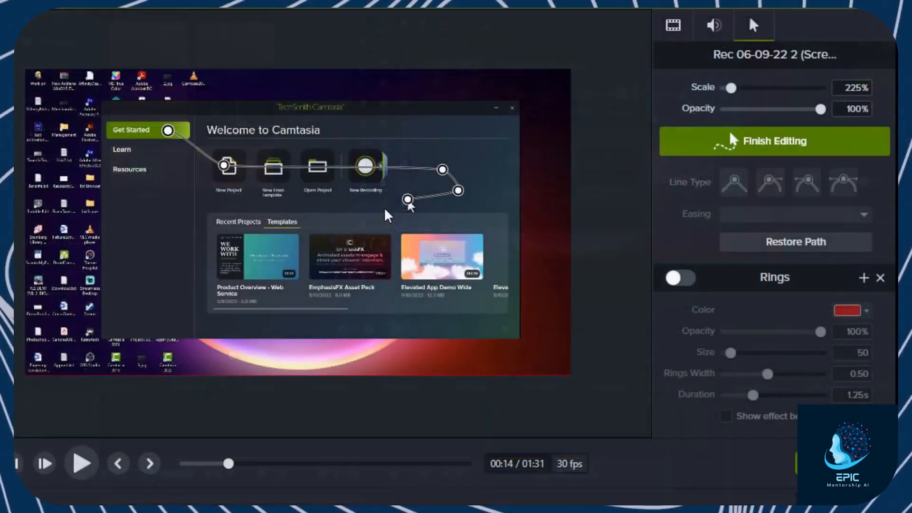
{"action": "left_click_drag", "start_coordinate": [655, 119], "coordinate": [661, 128]}
{"action": "left_click_drag", "start_coordinate": [417, 211], "coordinate": [382, 231]}
{"action": "left_click_drag", "start_coordinate": [458, 191], "coordinate": [455, 209]}
{"action": "left_click_drag", "start_coordinate": [443, 170], "coordinate": [261, 271]}
Make the second-to-last cursor path point curve on both sides, preview the motion, and finish editing the path.
{"action": "left_click", "coordinate": [454, 209]}
{"action": "left_click", "coordinate": [735, 183]}
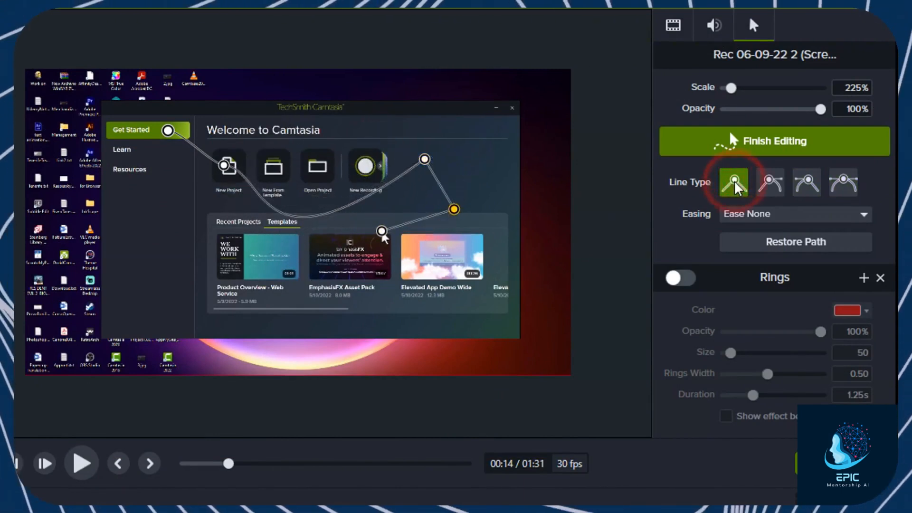
{"action": "left_click", "coordinate": [774, 185]}
{"action": "left_click", "coordinate": [844, 183]}
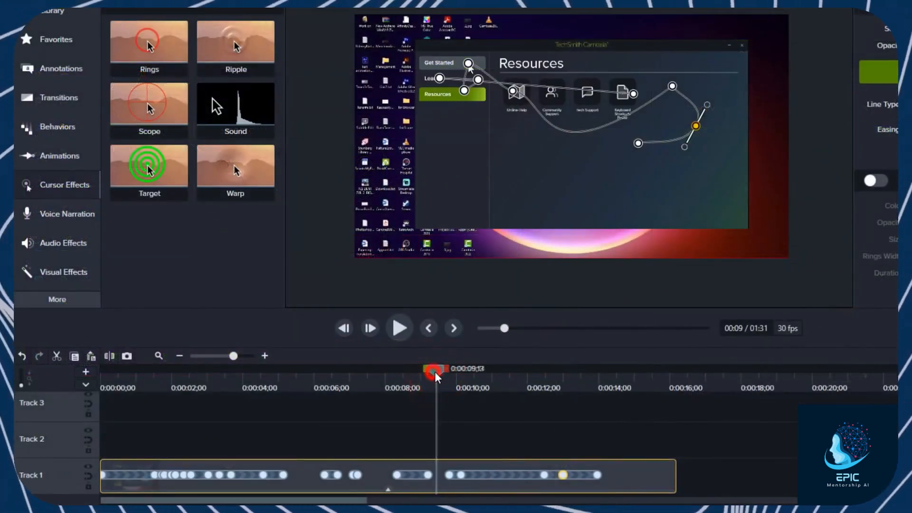
{"action": "left_click_drag", "start_coordinate": [436, 376], "coordinate": [501, 383]}
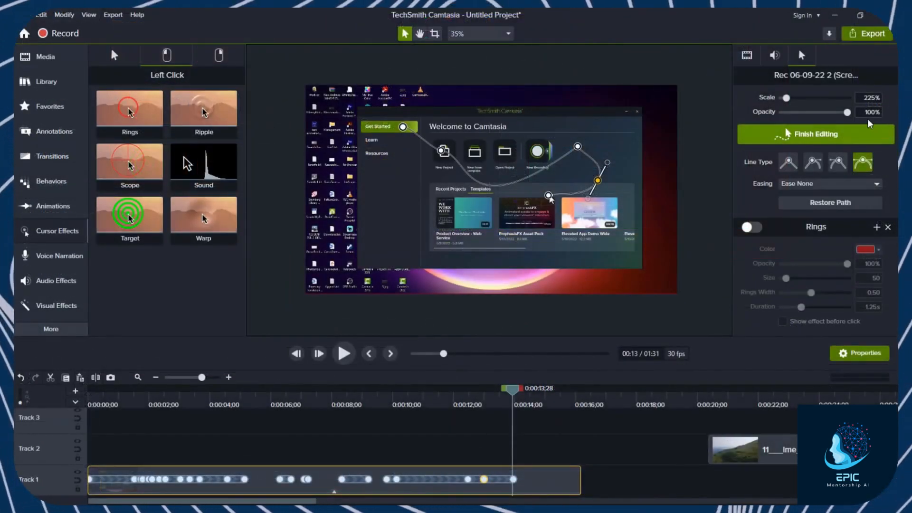
{"action": "left_click", "coordinate": [840, 136]}
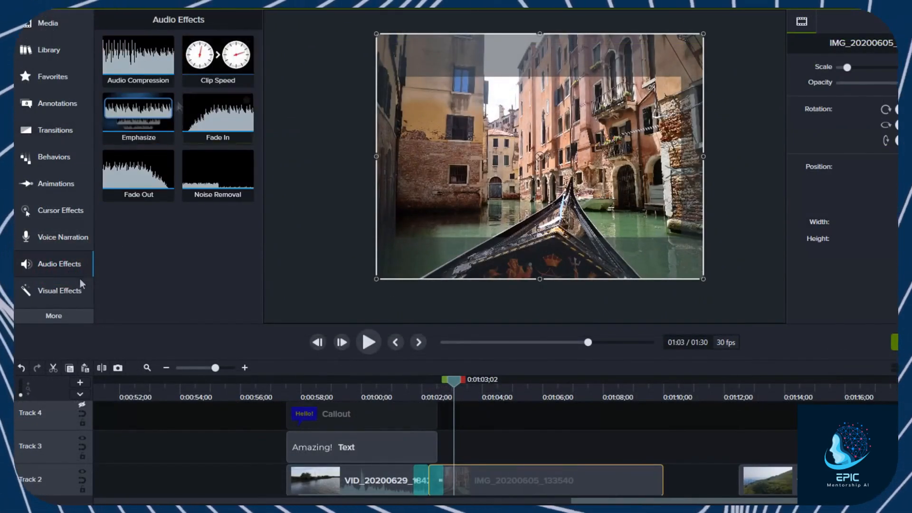
Apply the Remove a Color effect to the green-screen hearts clip on Track 3 and preview the result.
{"action": "left_click", "coordinate": [74, 291]}
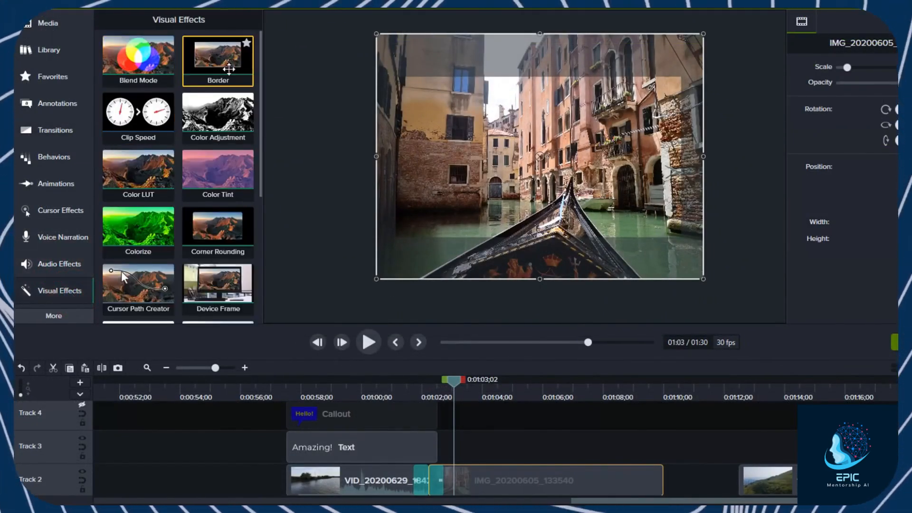
{"action": "left_click_drag", "start_coordinate": [260, 135], "coordinate": [263, 285]}
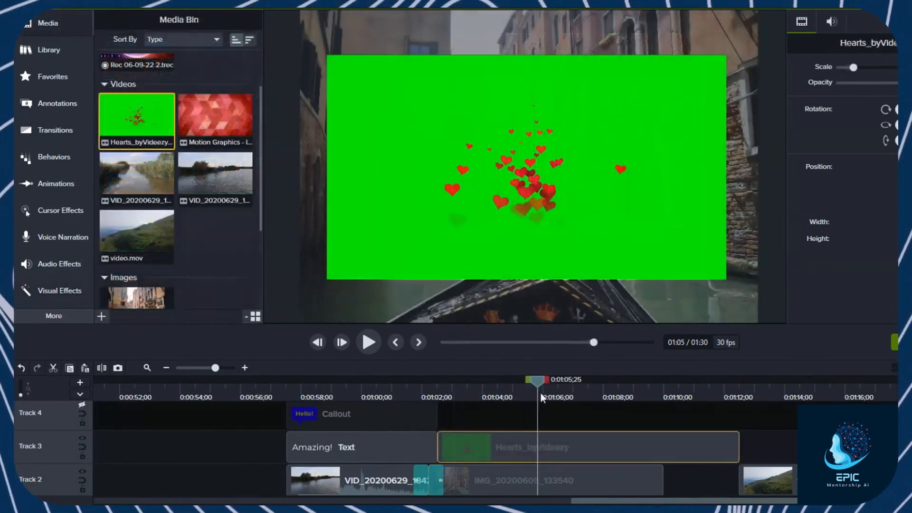
{"action": "left_click_drag", "start_coordinate": [541, 393], "coordinate": [586, 399]}
{"action": "left_click_drag", "start_coordinate": [624, 403], "coordinate": [518, 392]}
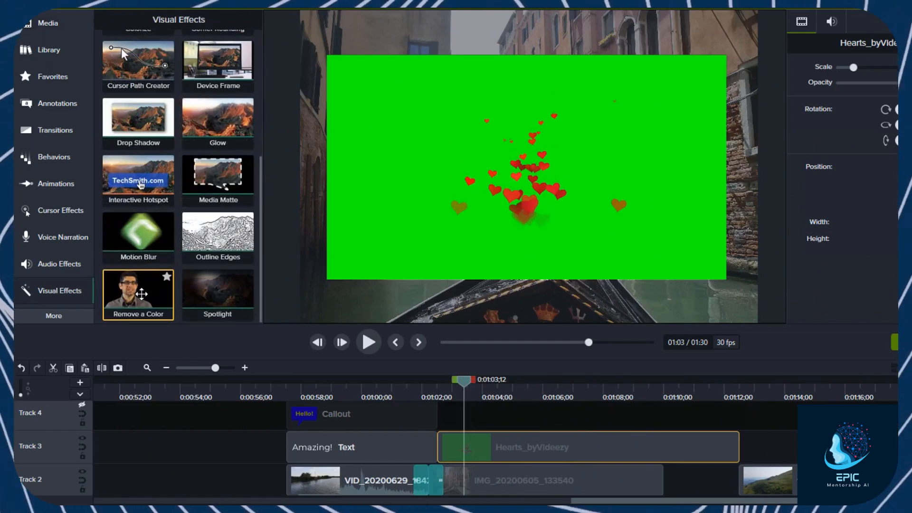
{"action": "left_click_drag", "start_coordinate": [138, 289], "coordinate": [565, 452]}
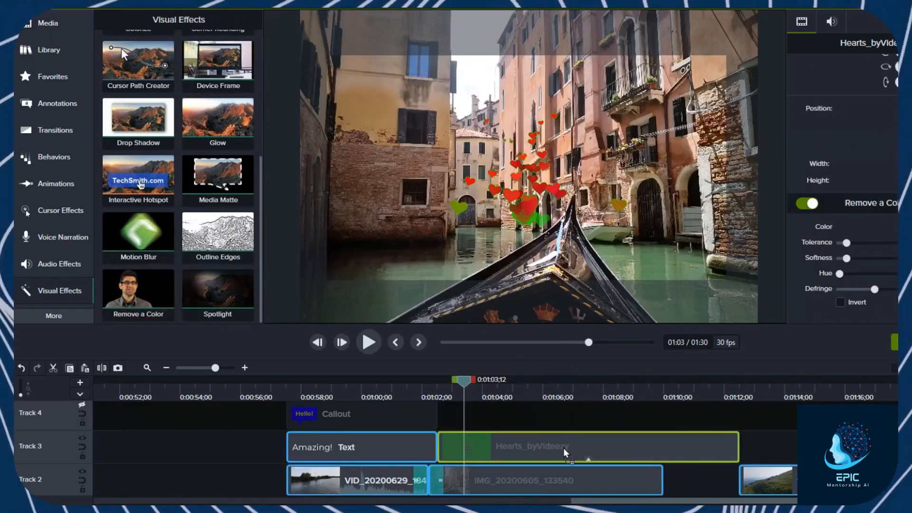
{"action": "left_click_drag", "start_coordinate": [463, 380], "coordinate": [542, 391]}
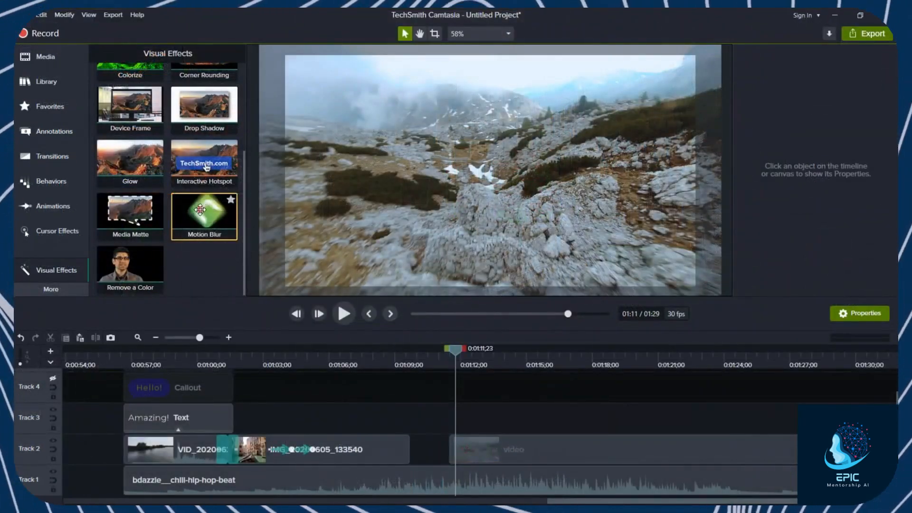
Add Motion Blur to the mountain video on Track 2 at 163% intensity and preview it.
{"action": "left_click_drag", "start_coordinate": [200, 210], "coordinate": [520, 451]}
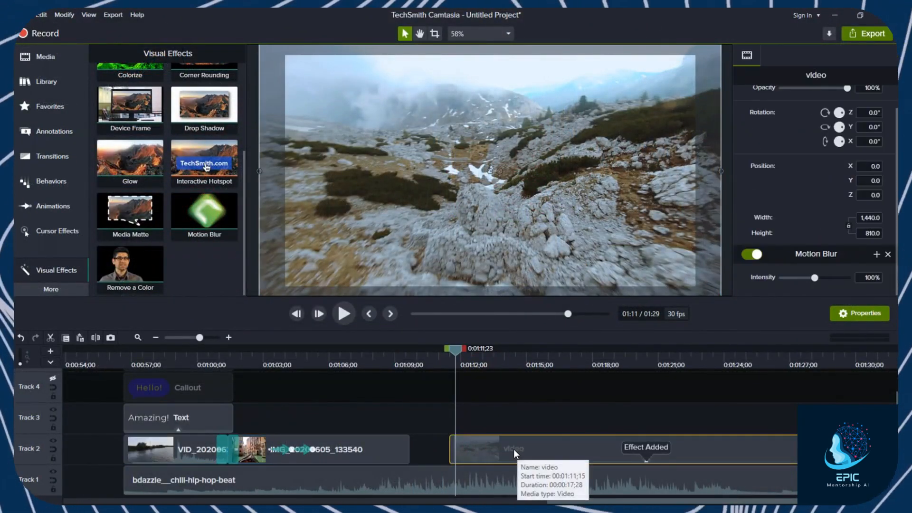
{"action": "left_click_drag", "start_coordinate": [834, 279], "coordinate": [837, 280]}
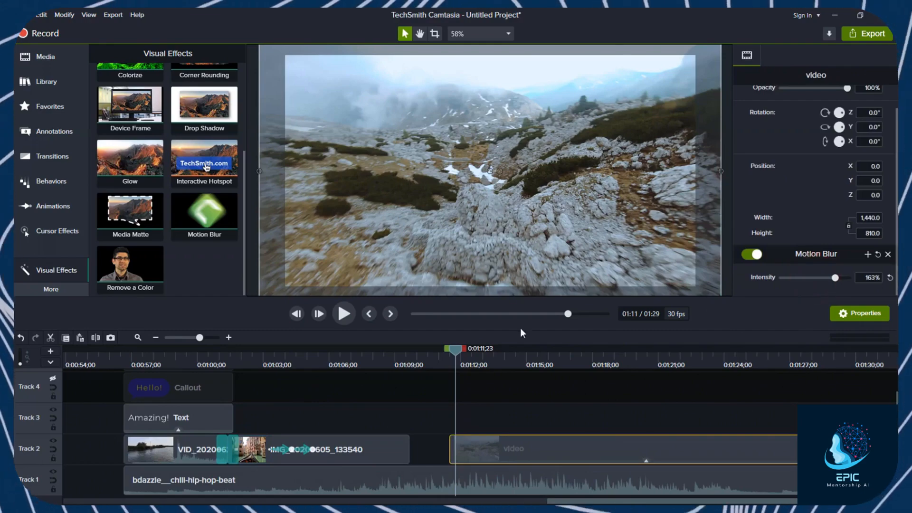
{"action": "left_click_drag", "start_coordinate": [458, 350], "coordinate": [650, 355]}
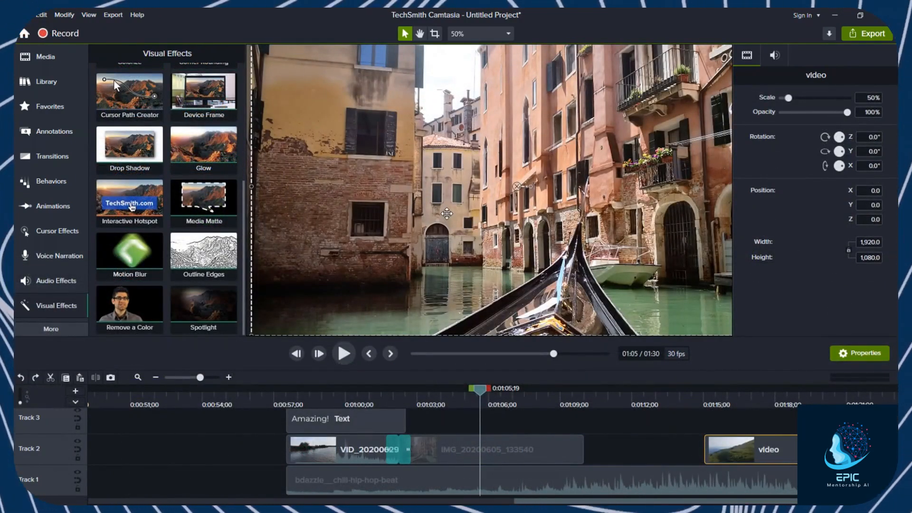
Examine the file name and file type options for saving the project, without saving it.
{"action": "key", "text": "ctrl+s"}
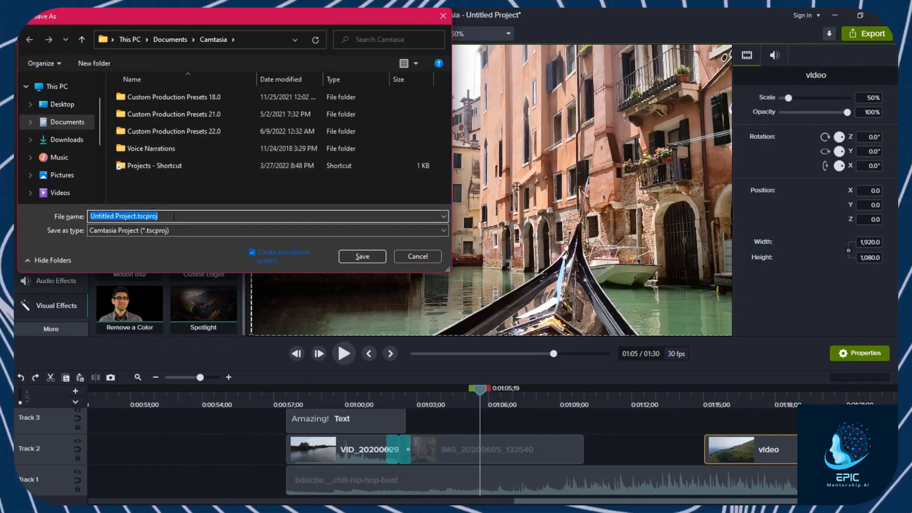
{"action": "left_click", "coordinate": [178, 230]}
{"action": "left_click", "coordinate": [173, 231]}
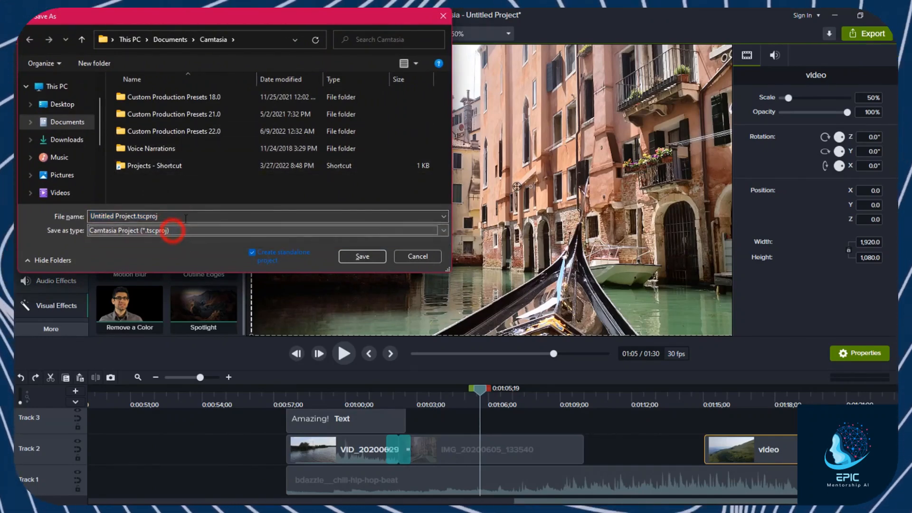
{"action": "left_click", "coordinate": [173, 215]}
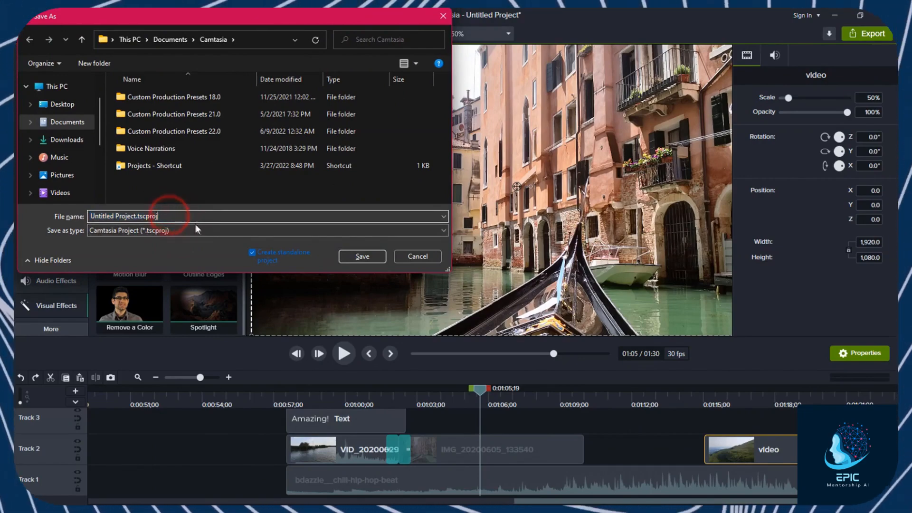
{"action": "key", "text": "Escape"}
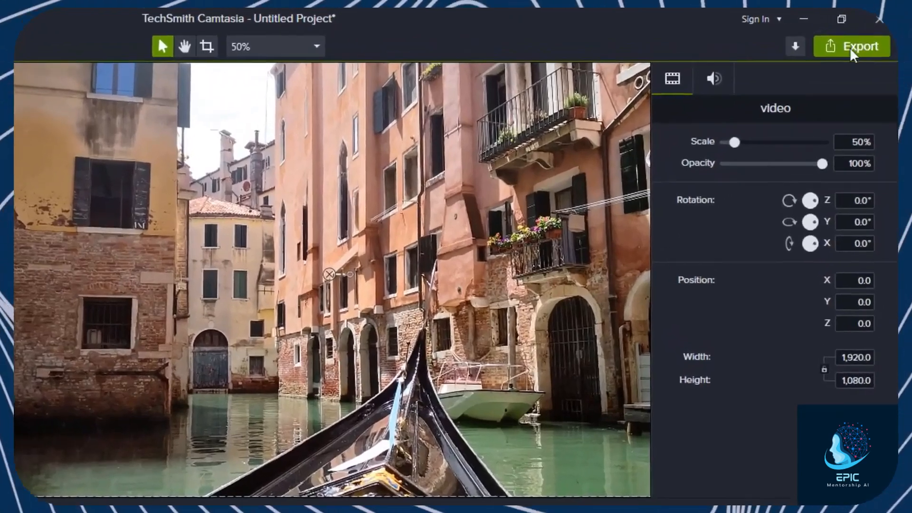
Set up a local file (MP4/GIF/M4A) export with the file name MyProject.
{"action": "left_click", "coordinate": [861, 33]}
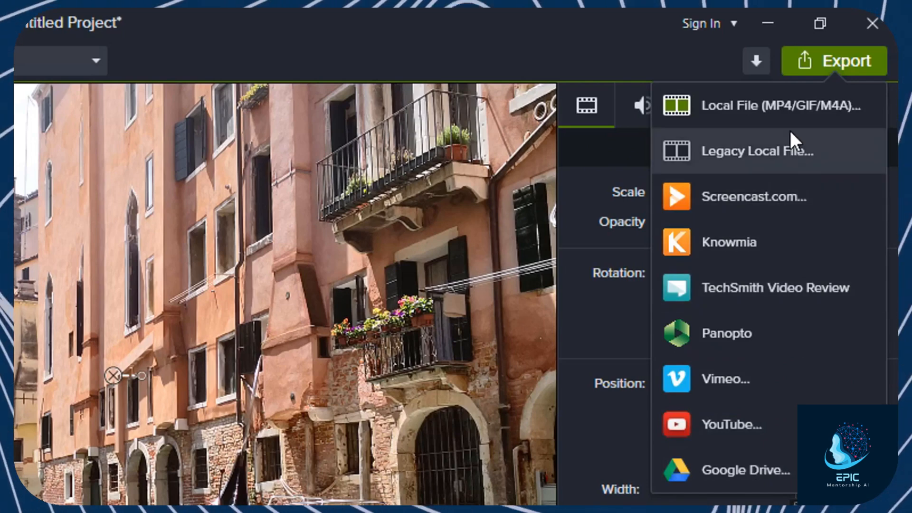
{"action": "left_click", "coordinate": [820, 104]}
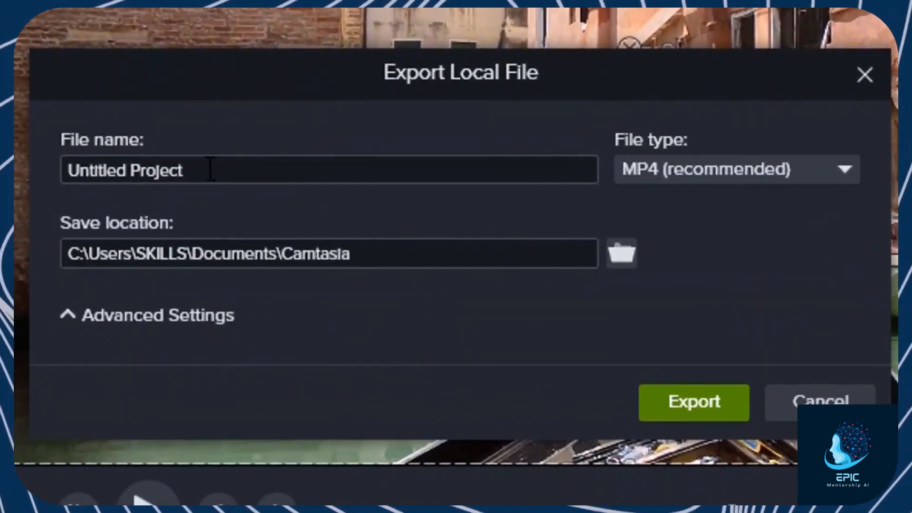
{"action": "left_click_drag", "start_coordinate": [135, 230], "coordinate": [14, 282]}
{"action": "type", "text": "MyProject"}
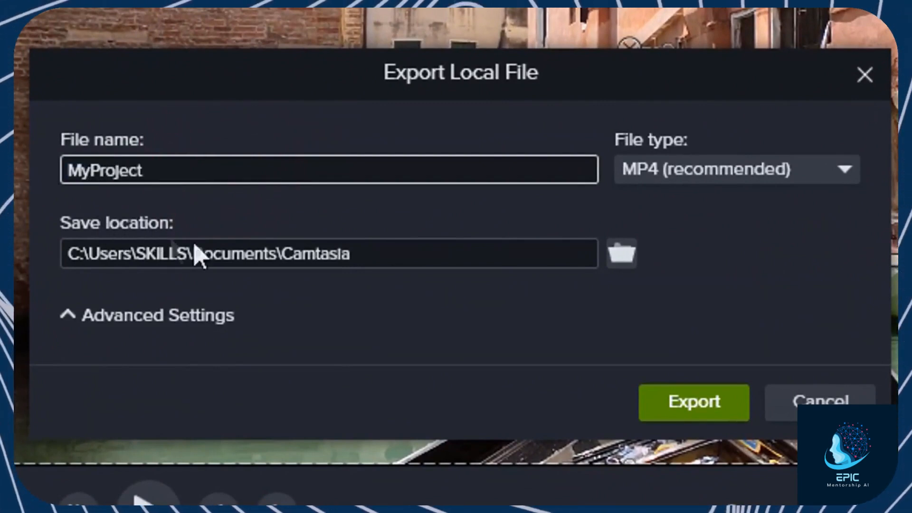
Review the export's save location and available file types, and expand its advanced settings.
{"action": "left_click", "coordinate": [260, 267]}
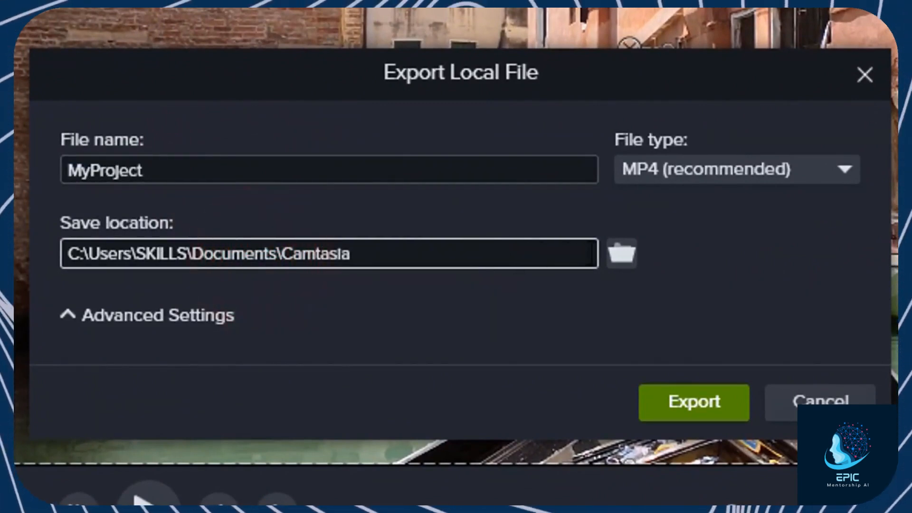
{"action": "triple_click", "coordinate": [397, 262]}
{"action": "left_click", "coordinate": [383, 263]}
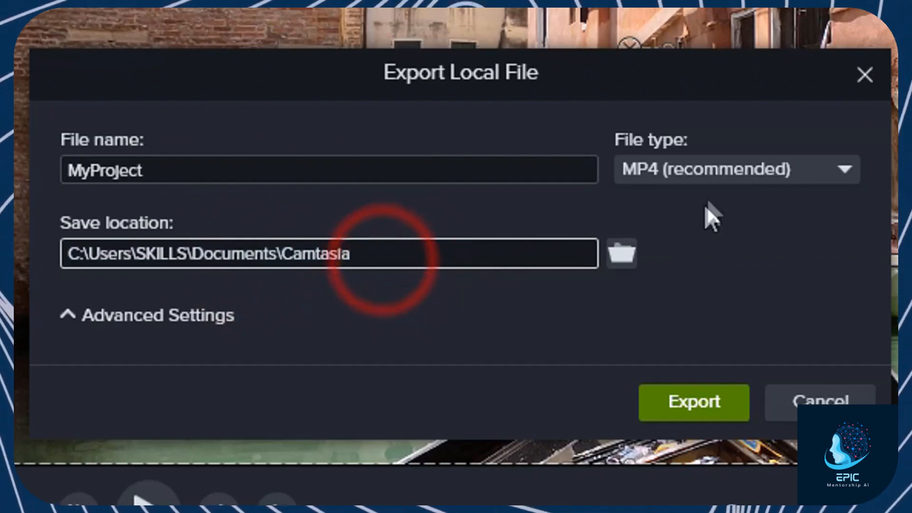
{"action": "left_click", "coordinate": [740, 169]}
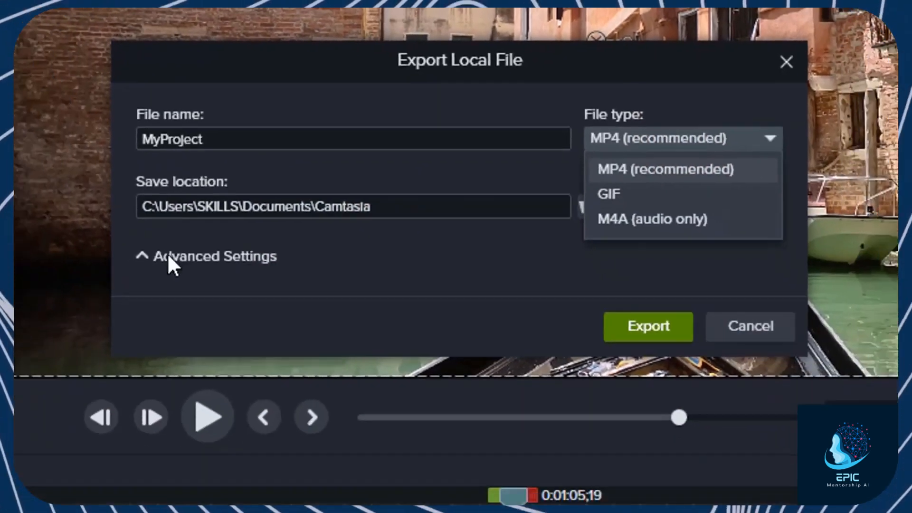
{"action": "left_click", "coordinate": [71, 315]}
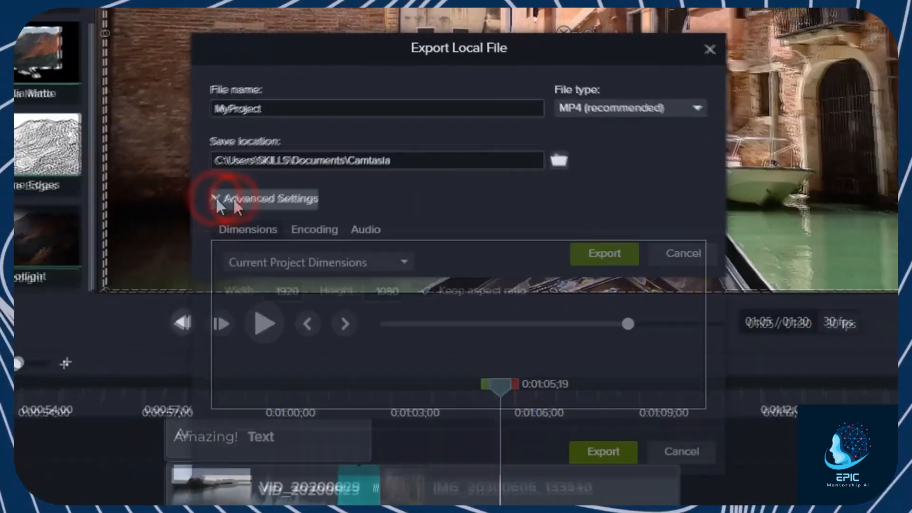
Look through the export's dimension presets and its encoding settings for frame rate, keyframes and quality.
{"action": "left_click", "coordinate": [346, 268]}
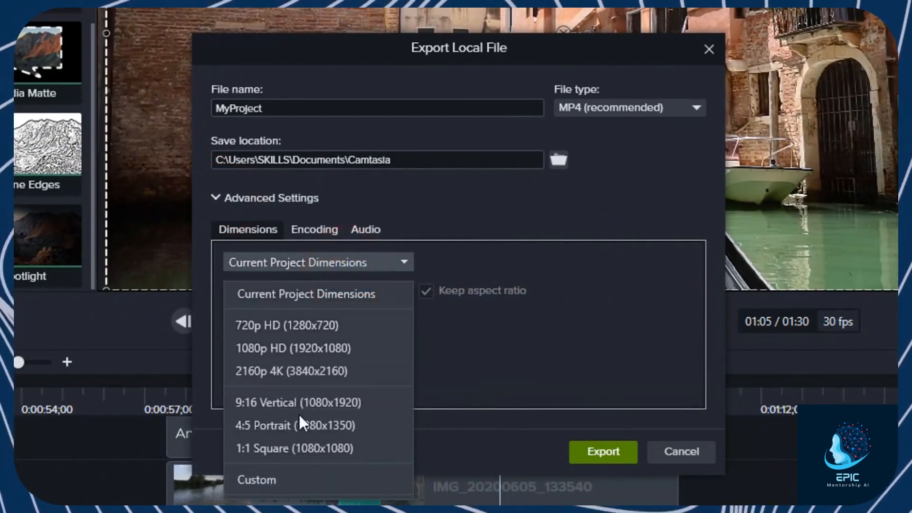
{"action": "left_click", "coordinate": [324, 372]}
{"action": "left_click", "coordinate": [315, 229]}
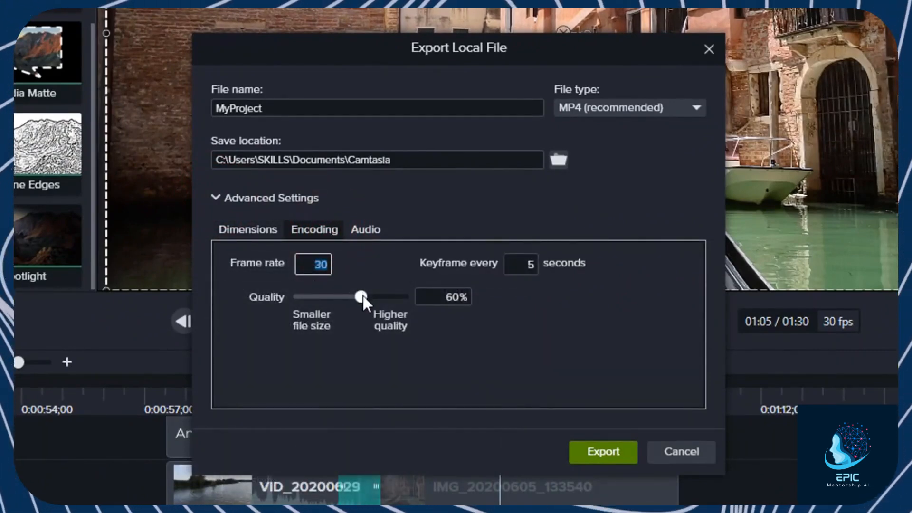
Check the audio bit rate options, keep 192 kbps, and export the project as an MP4 file.
{"action": "left_click", "coordinate": [383, 224]}
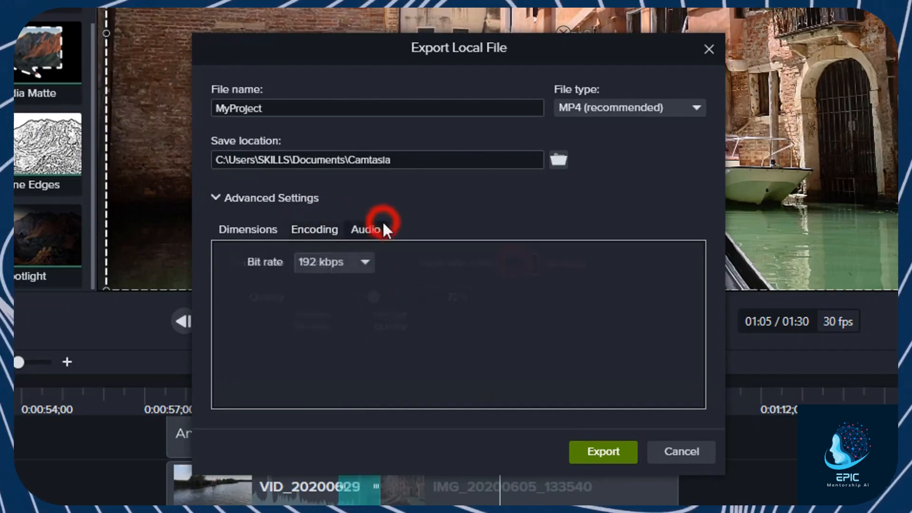
{"action": "left_click", "coordinate": [364, 264]}
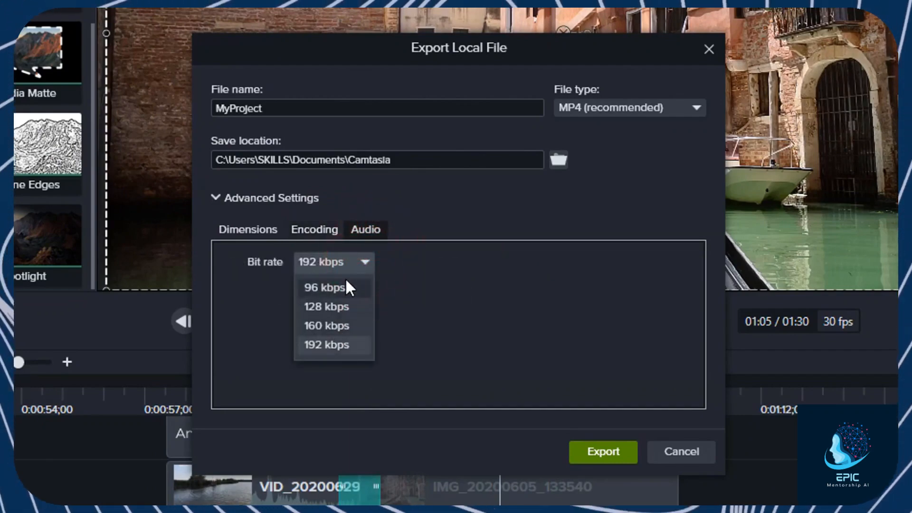
{"action": "left_click", "coordinate": [395, 268]}
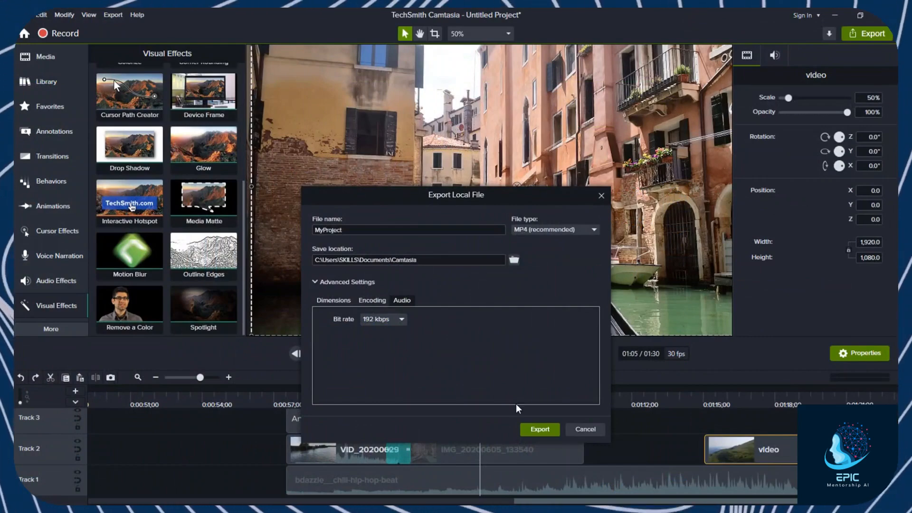
{"action": "left_click", "coordinate": [539, 429]}
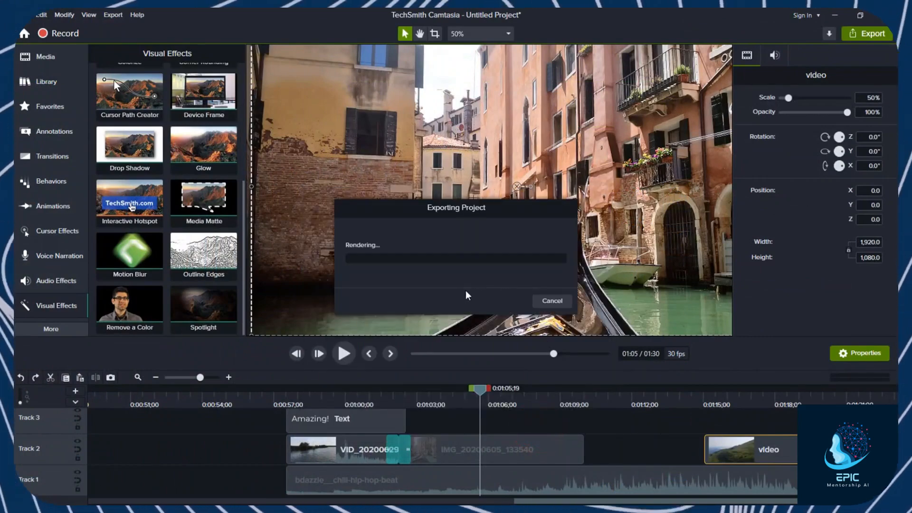